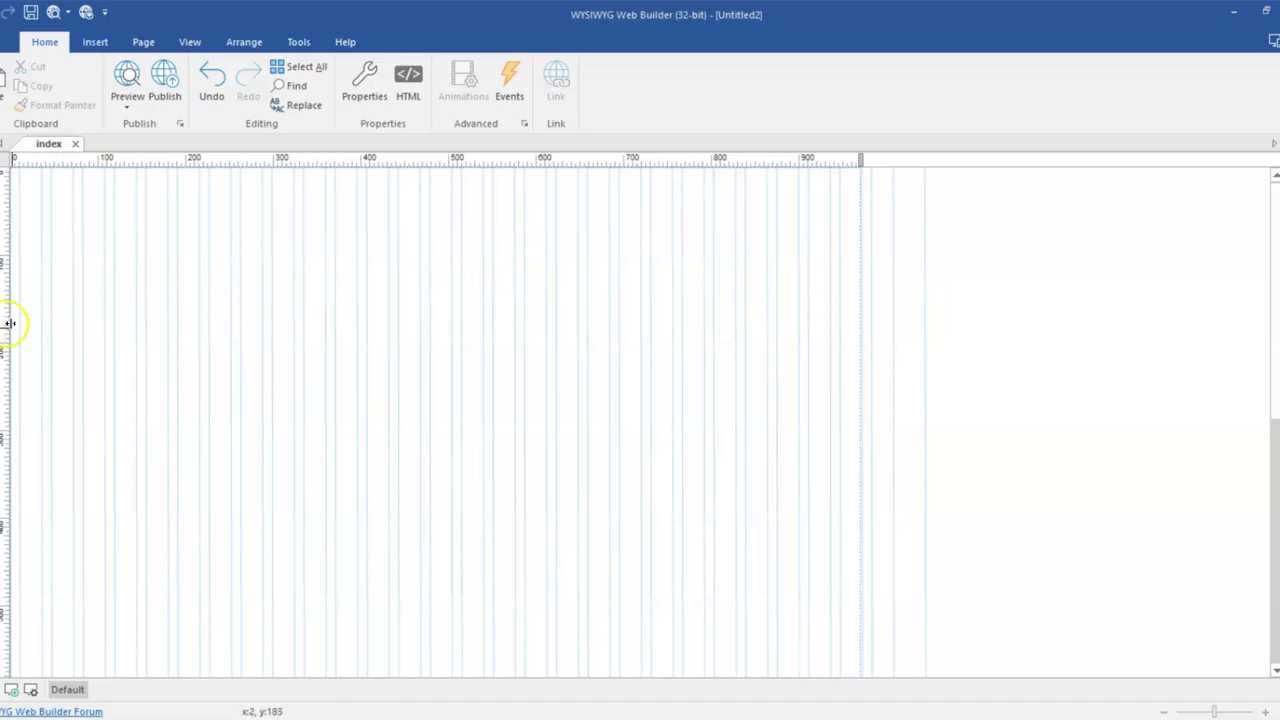
# Step: Add a Cookie Bar extension, found by searching 'cook', near the top right of the page
pyautogui.moveTo(8, 320)
pyautogui.click(100, 177)
pyautogui.write('cook')
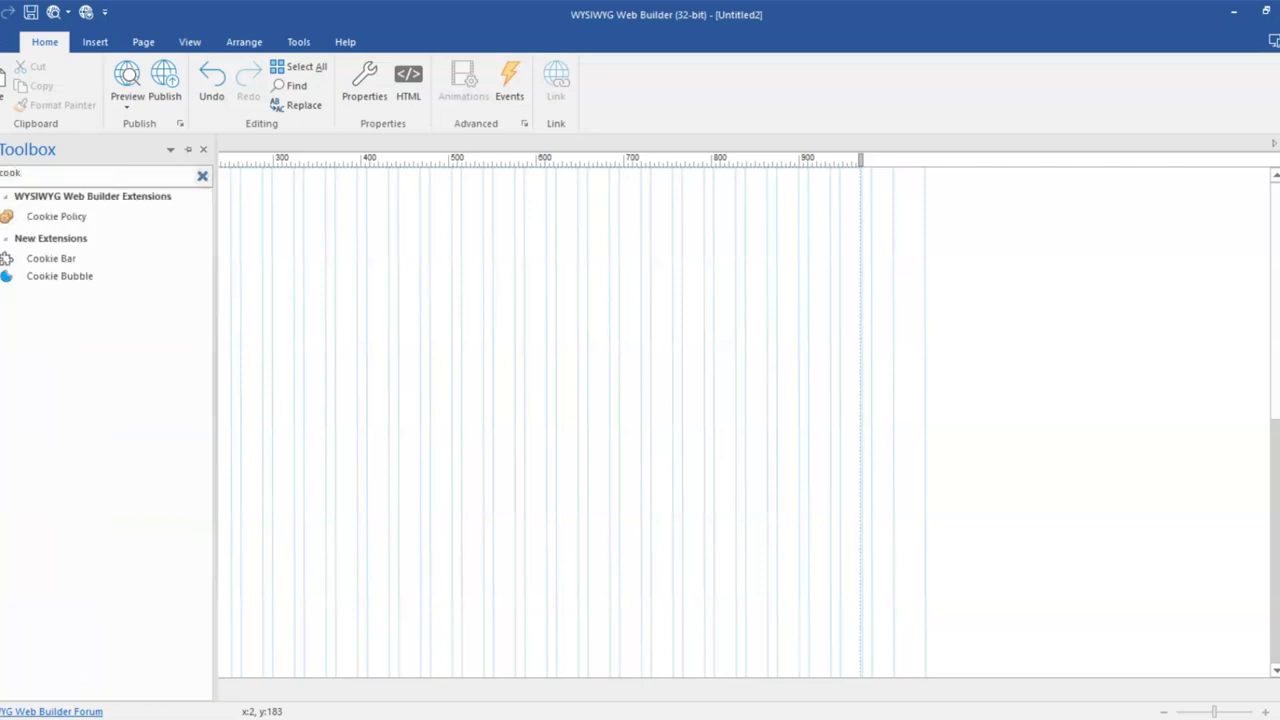
pyautogui.click(89, 259)
pyautogui.moveTo(612, 216); pyautogui.dragTo(793, 351)
pyautogui.moveTo(747, 284); pyautogui.dragTo(768, 276)
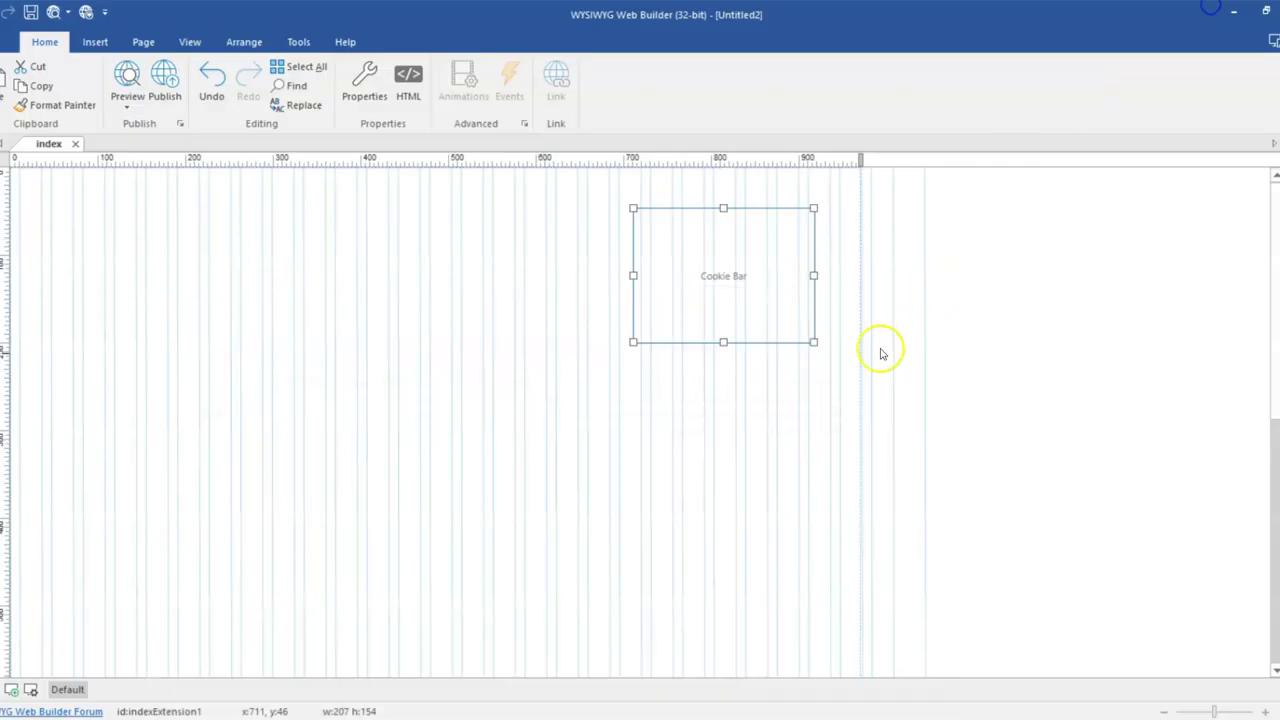
# Step: Change the Cookie Bar's Accept Message from 'I Understand' to 'Accept'
pyautogui.doubleClick(737, 277)
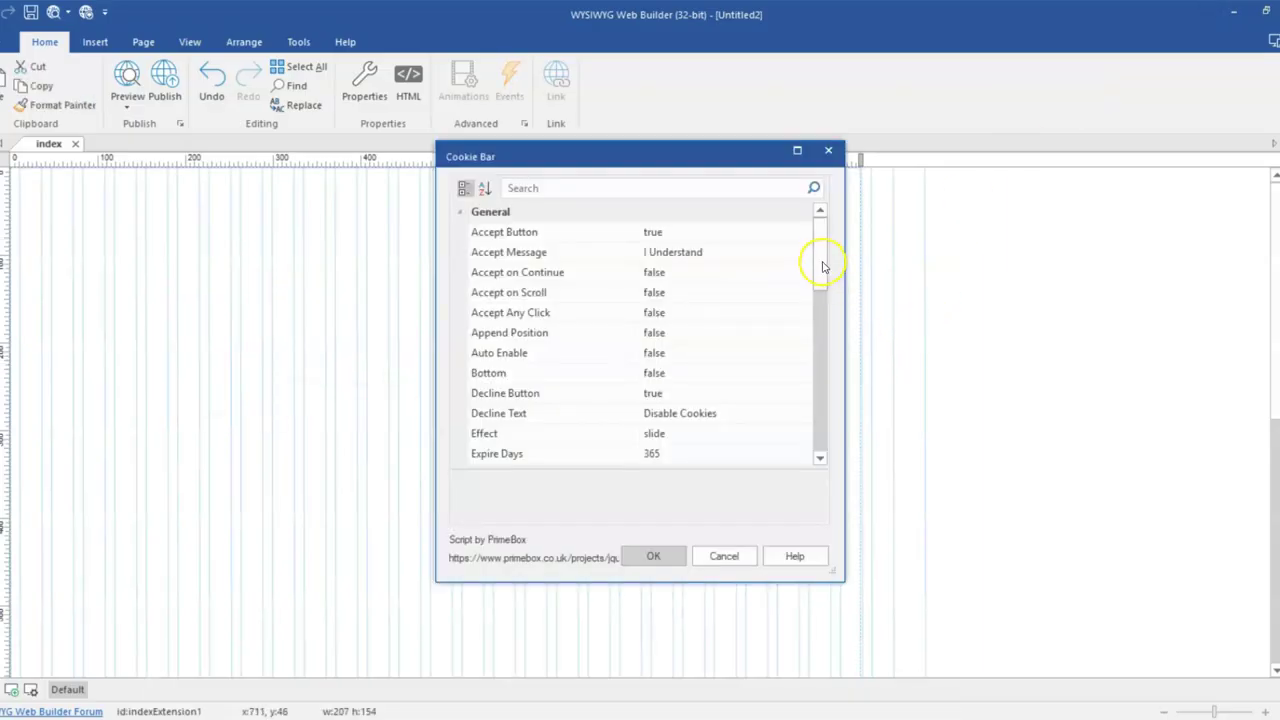
pyautogui.moveTo(822, 266)
pyautogui.mouseDown()
pyautogui.moveTo(817, 431)
pyautogui.moveTo(817, 274)
pyautogui.mouseUp()
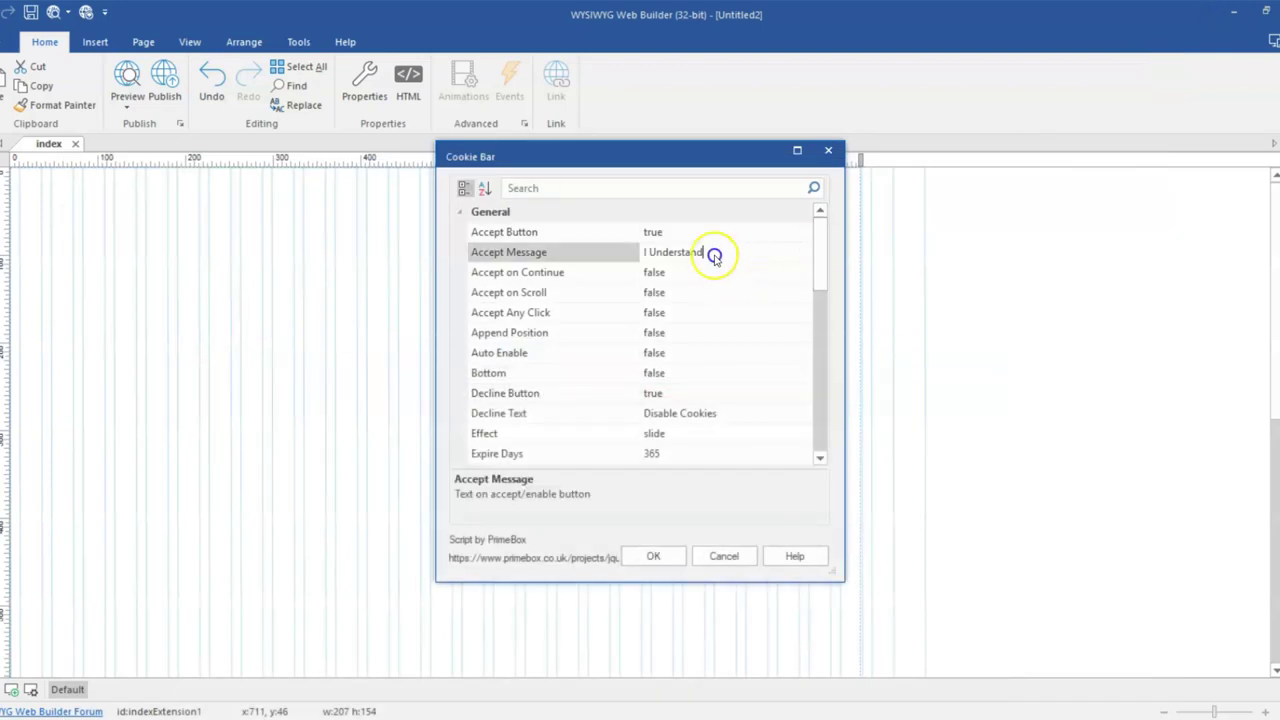
pyautogui.write('Accept')
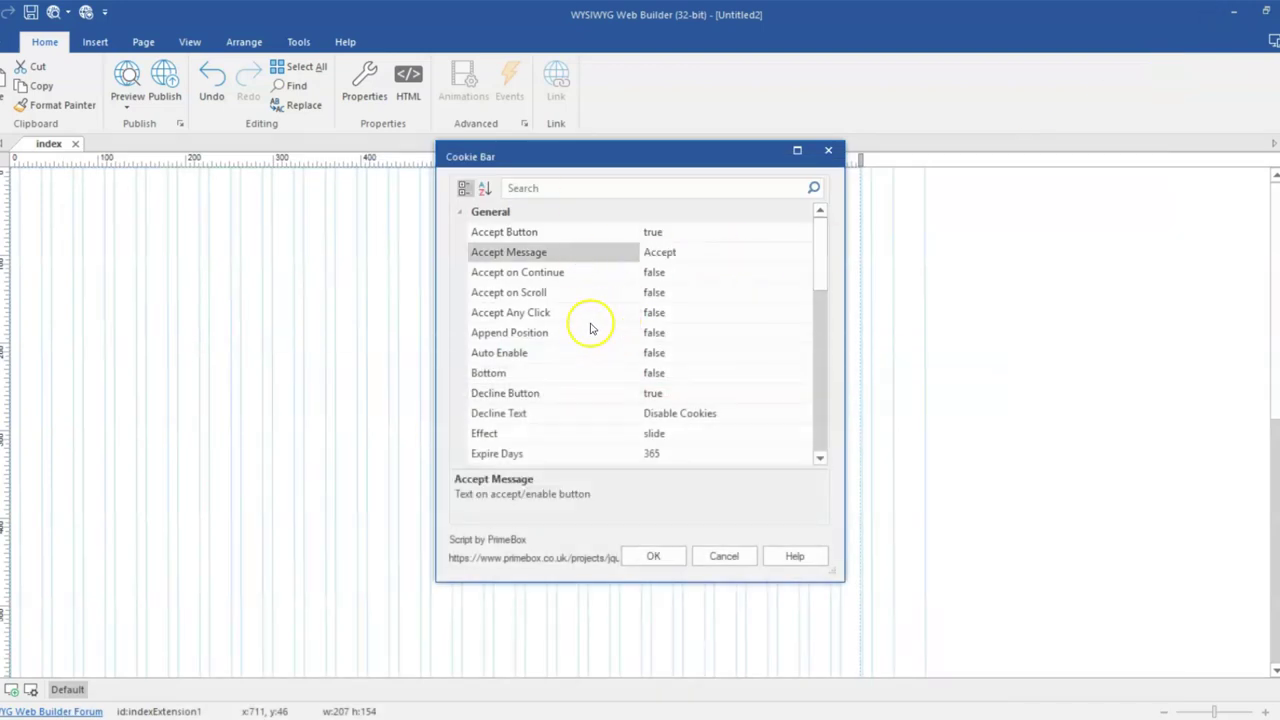
pyautogui.click(613, 266)
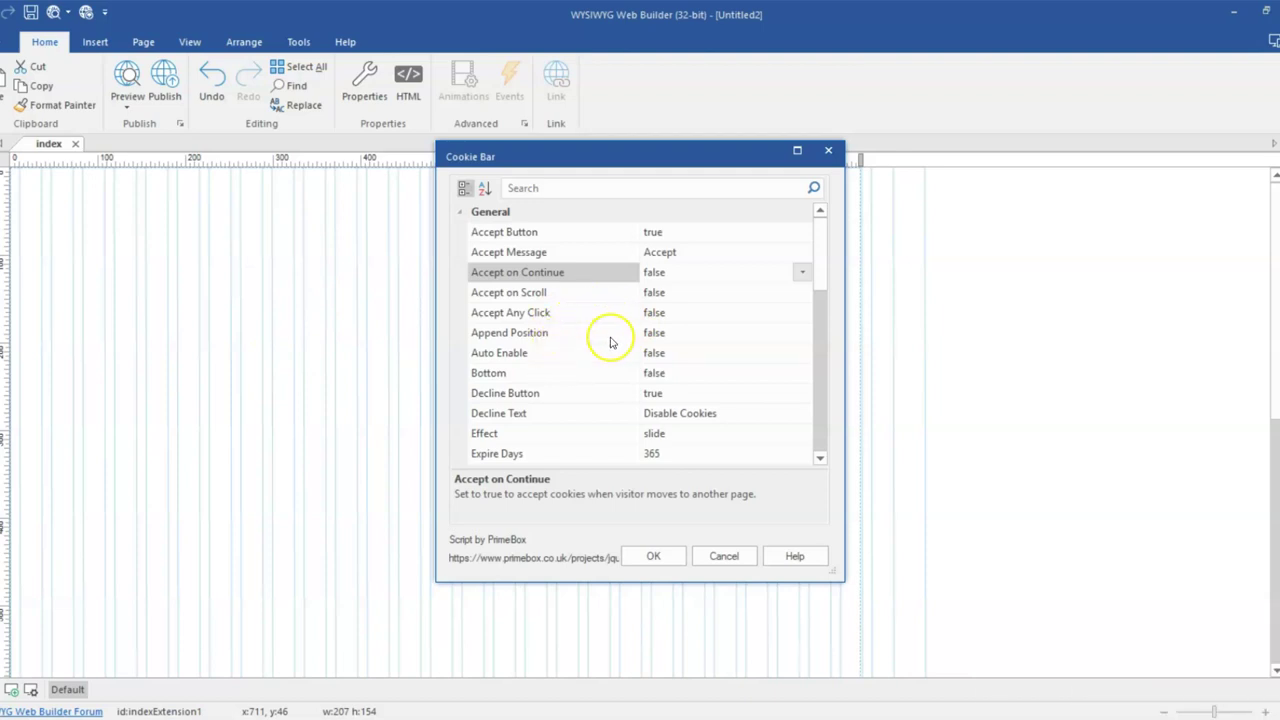
pyautogui.click(741, 332)
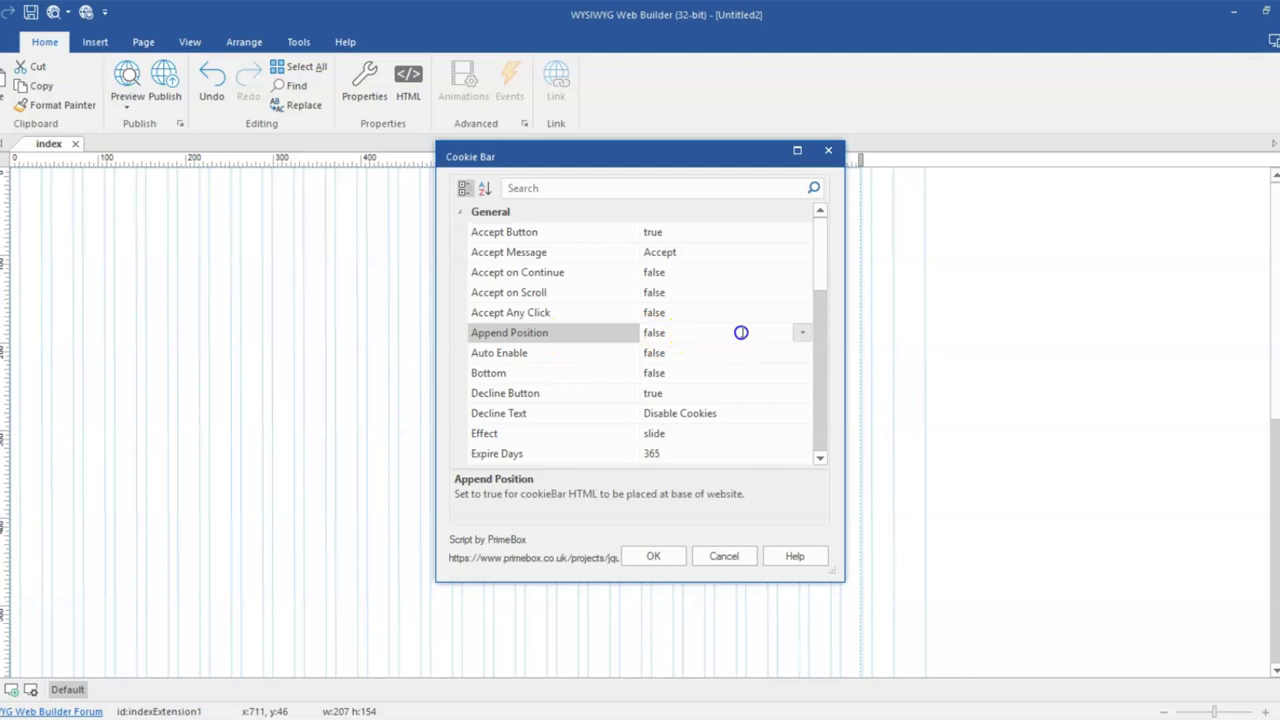
pyautogui.click(797, 335)
pyautogui.click(777, 355)
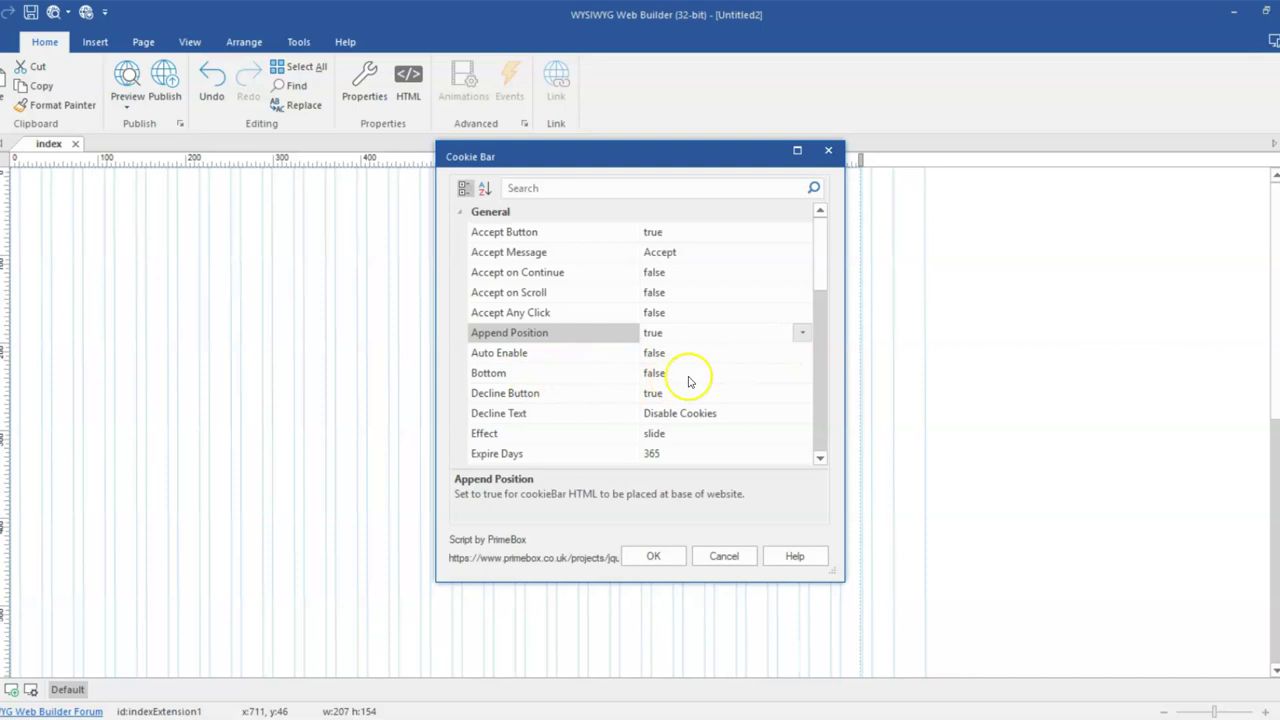
pyautogui.click(805, 374)
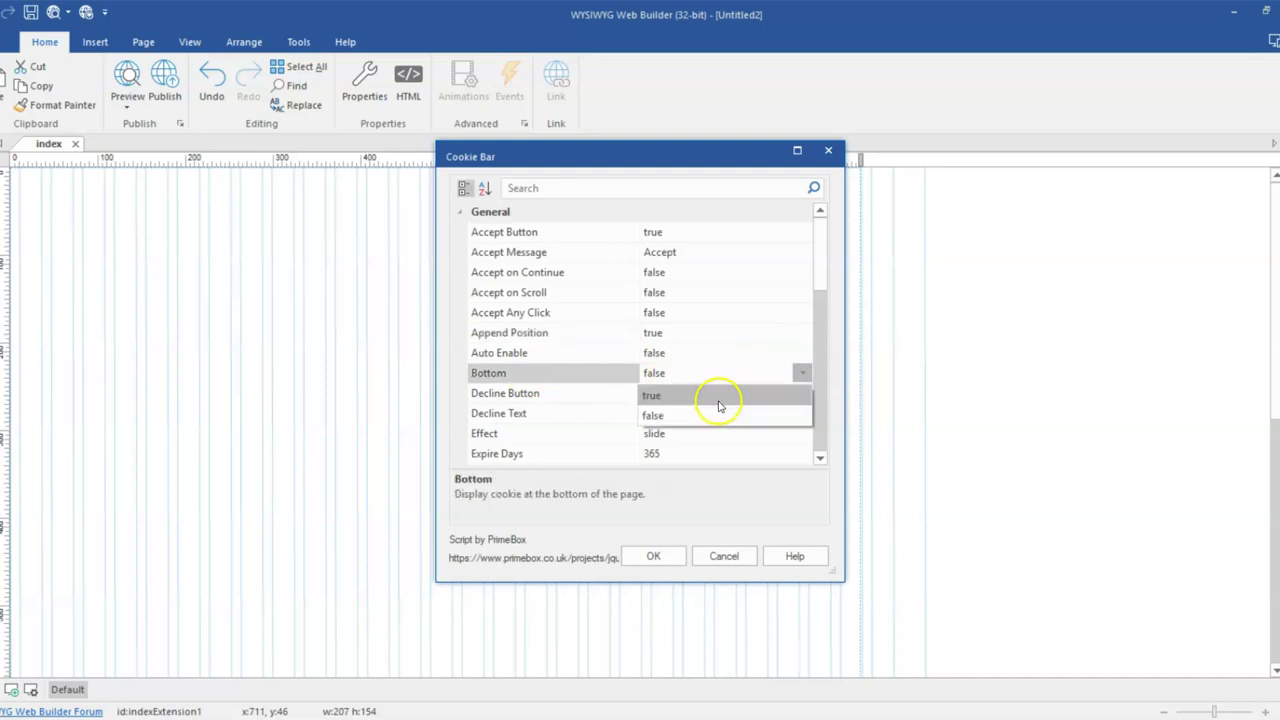
pyautogui.click(794, 333)
pyautogui.click(800, 331)
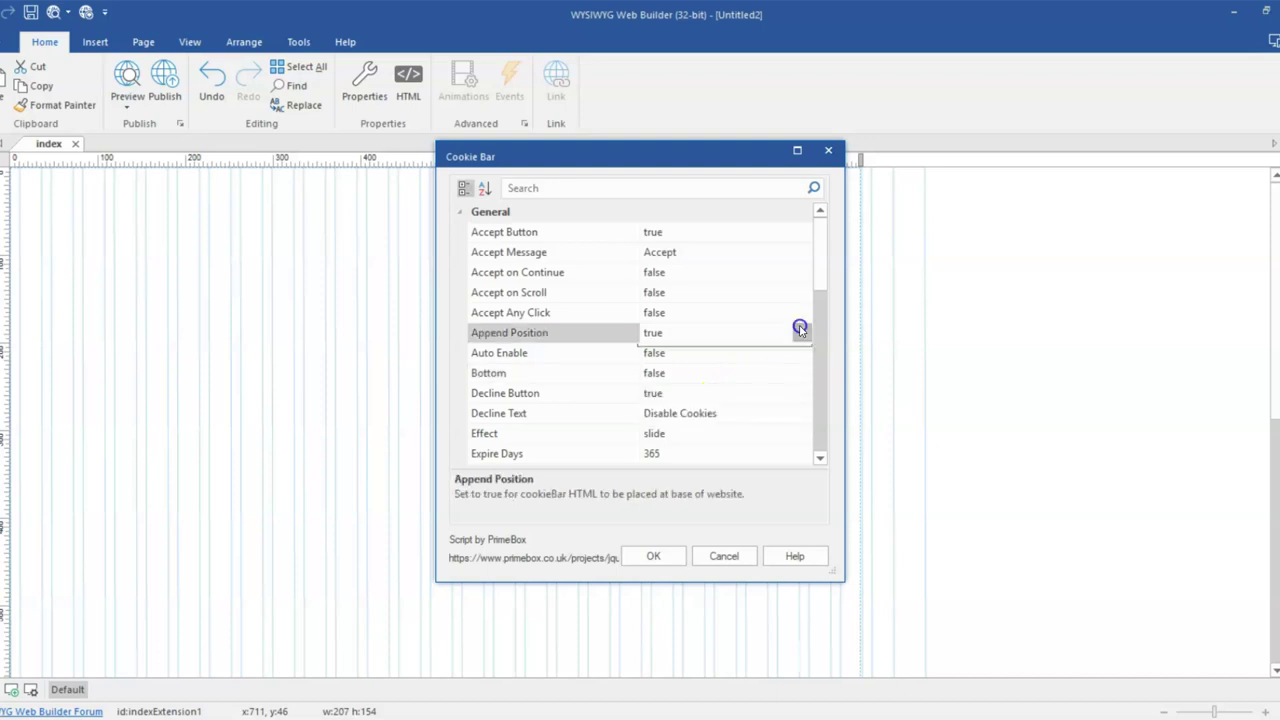
pyautogui.click(742, 373)
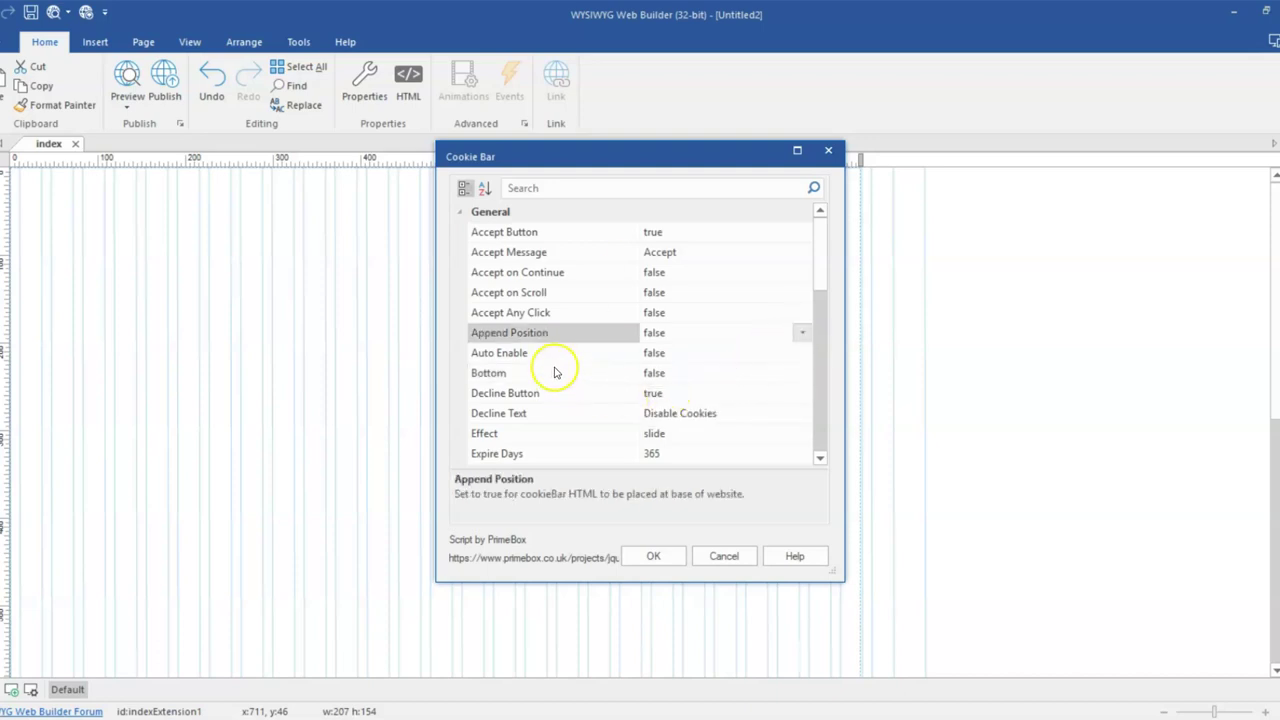
pyautogui.click(698, 354)
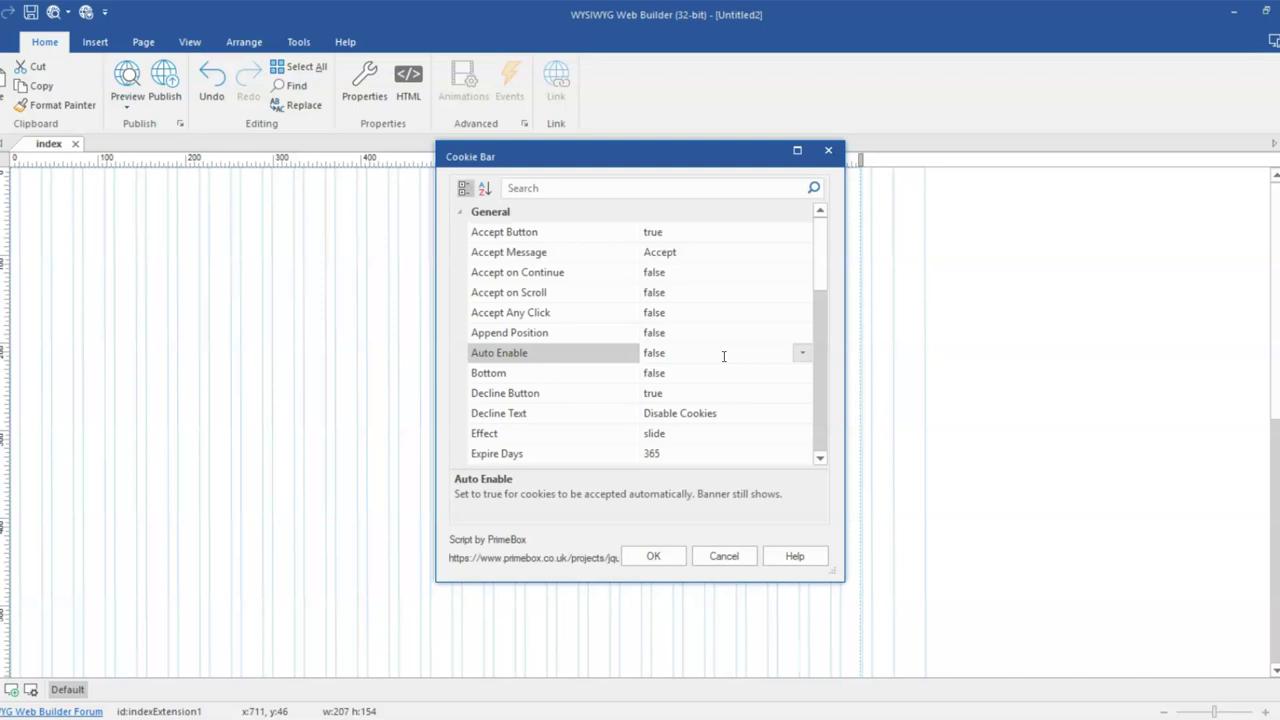
# Step: Shorten the Cookie Bar's Decline Text from 'Disable Cookies' to 'Disable'
pyautogui.click(779, 347)
pyautogui.scroll(-1, 782, 370)
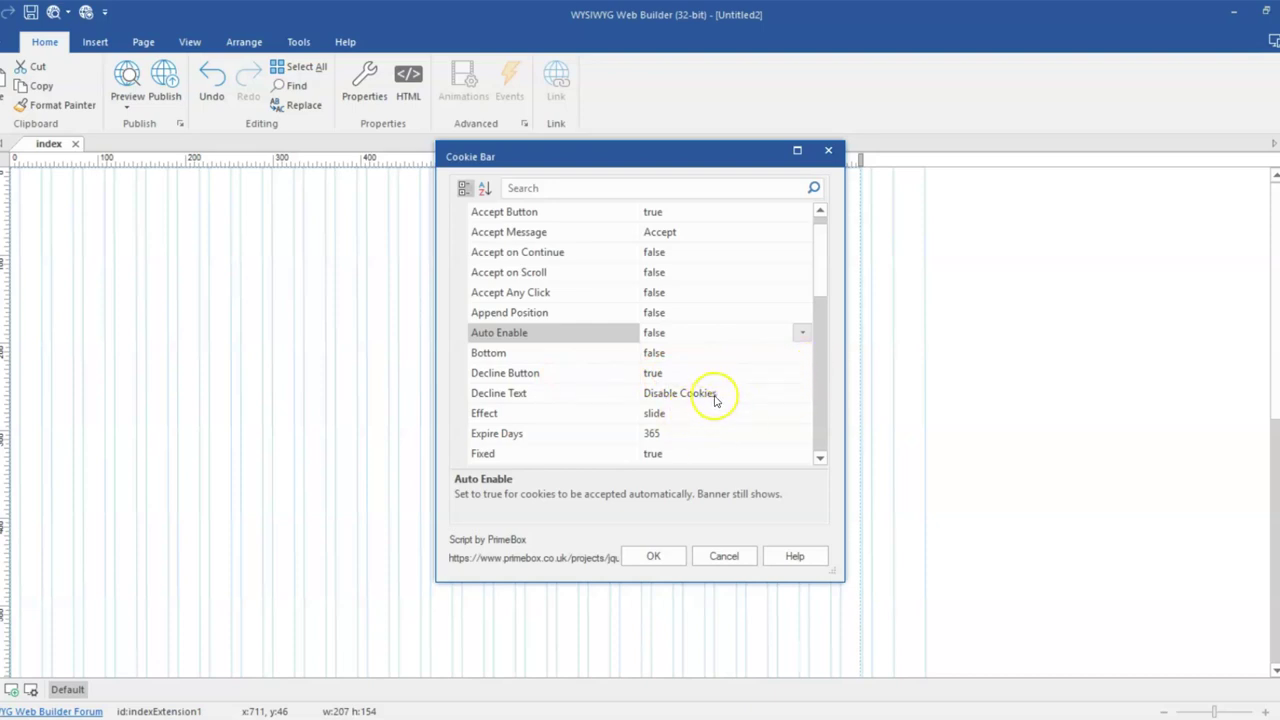
pyautogui.click(632, 393)
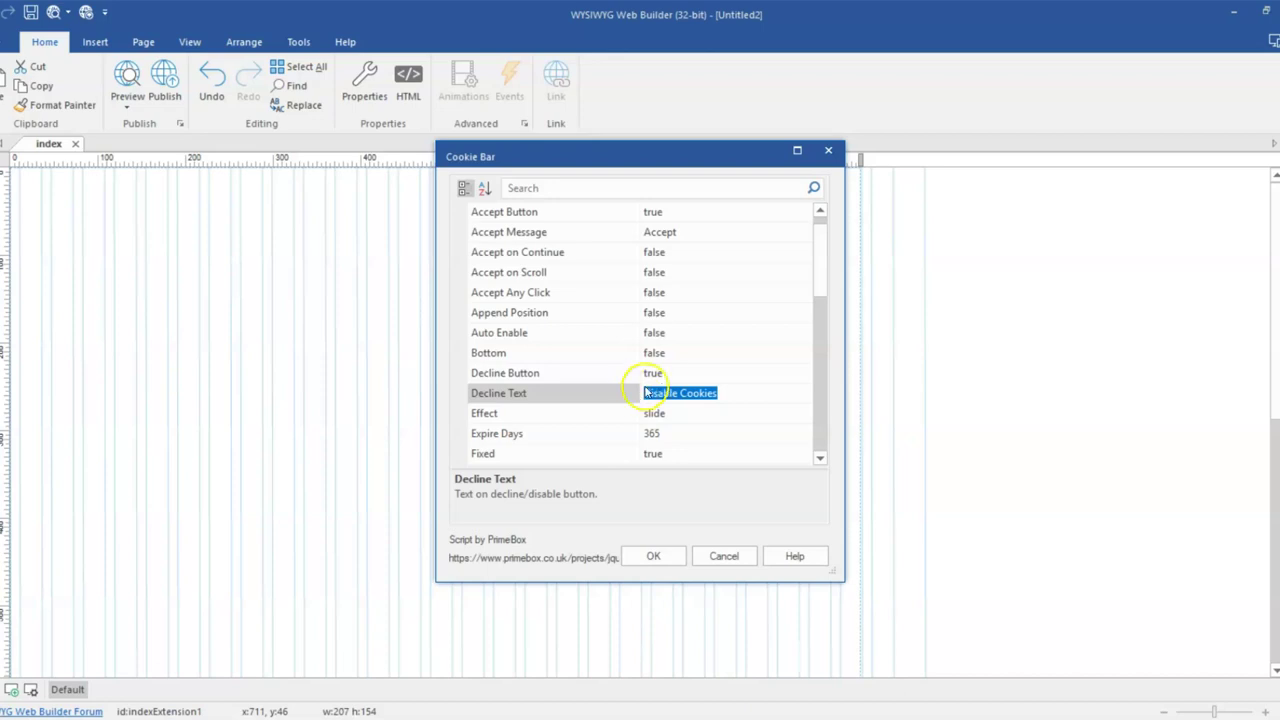
pyautogui.click(724, 393)
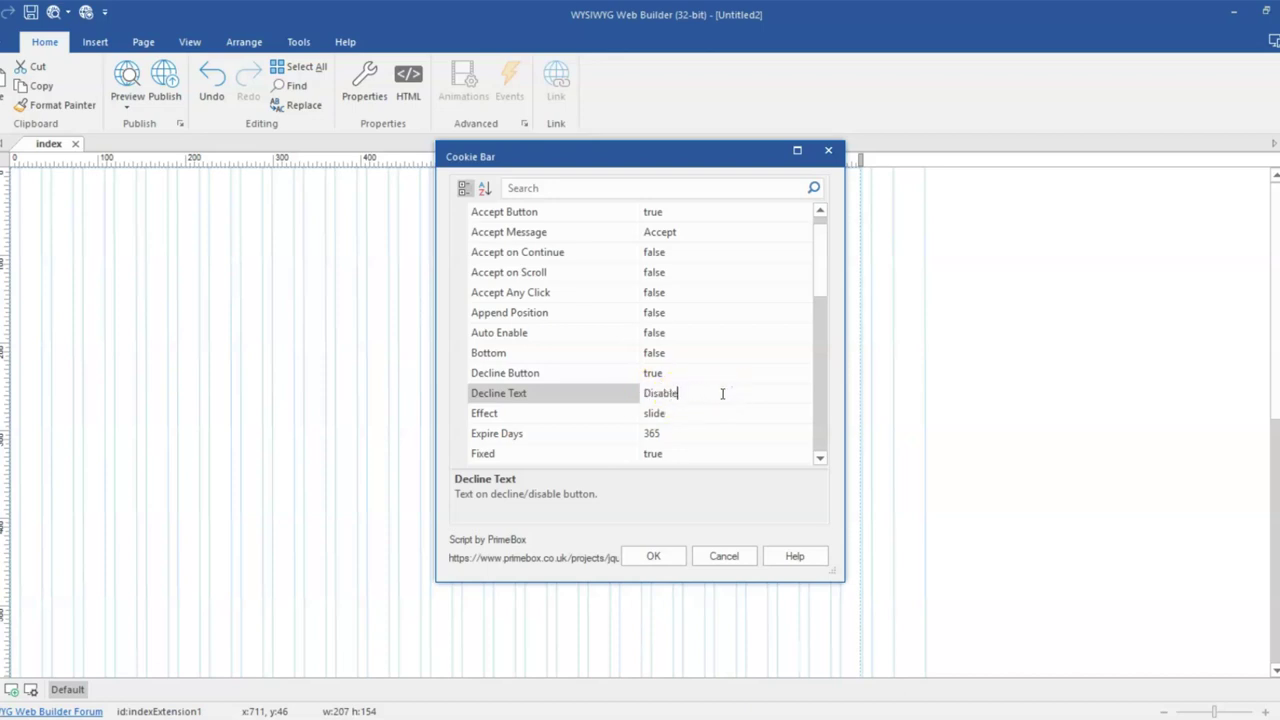
# Step: Keep the Cookie Bar's close Effect at slide and set Fixed to false
pyautogui.click(678, 418)
pyautogui.moveTo(824, 290); pyautogui.dragTo(816, 323)
pyautogui.click(749, 270)
pyautogui.click(801, 273)
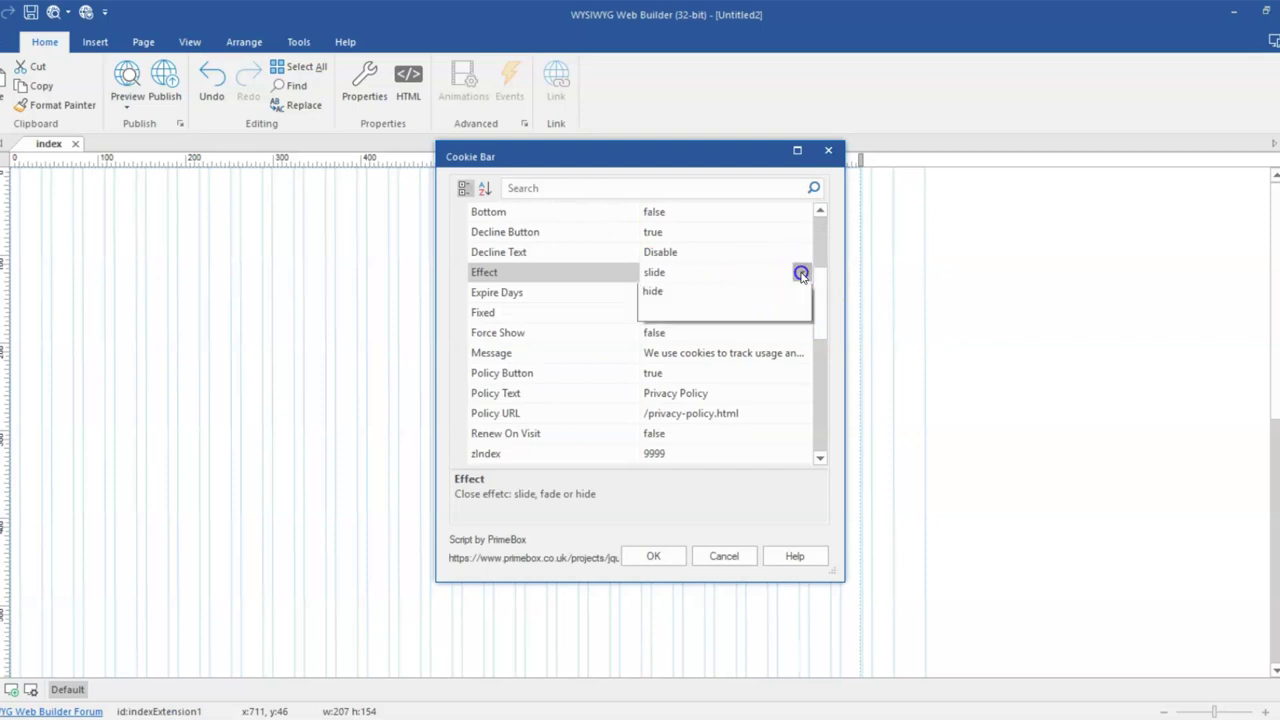
pyautogui.click(609, 297)
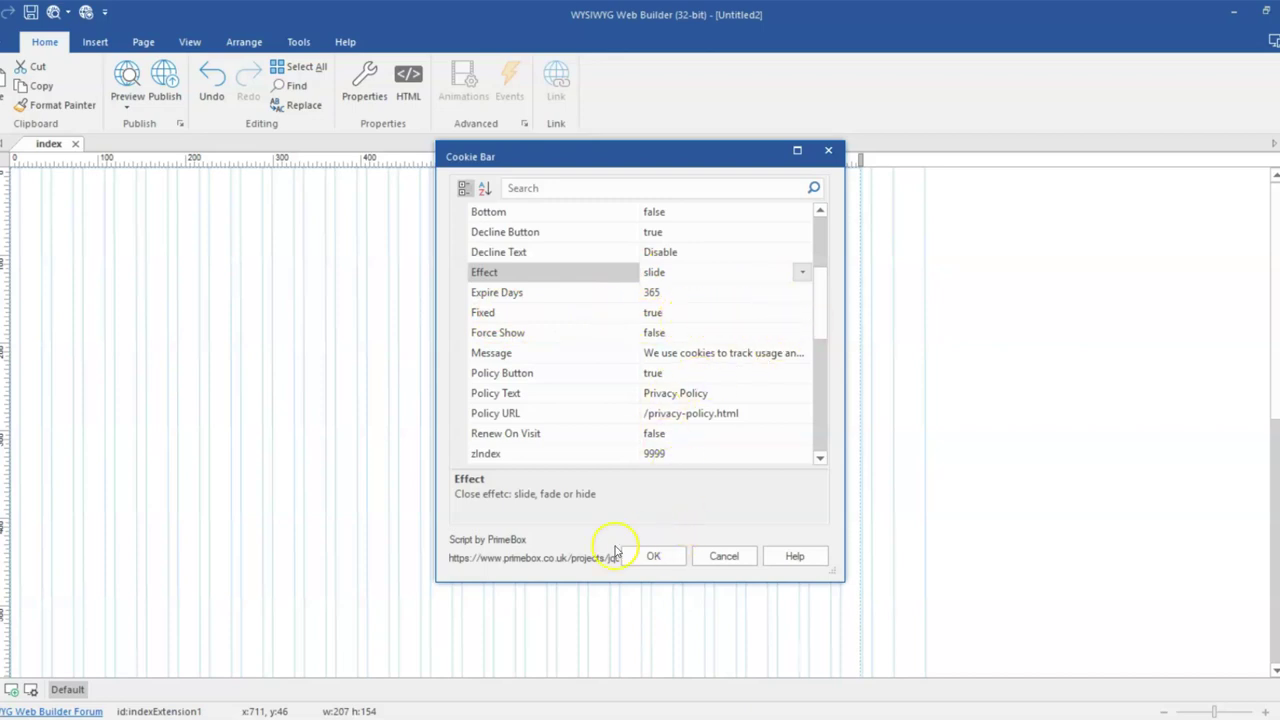
pyautogui.click(803, 316)
pyautogui.click(599, 277)
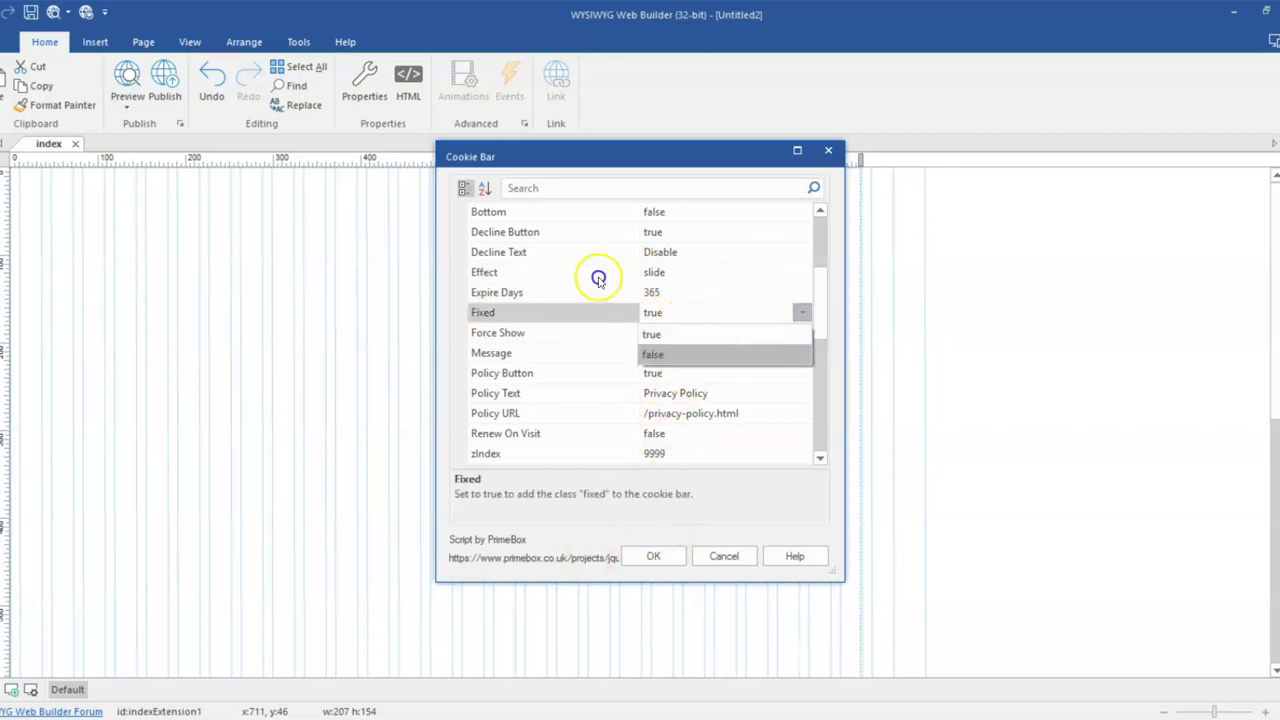
# Step: Apply the Cookie Bar settings, then draw a Text object left of it and start editing it
pyautogui.click(651, 555)
pyautogui.click(426, 421)
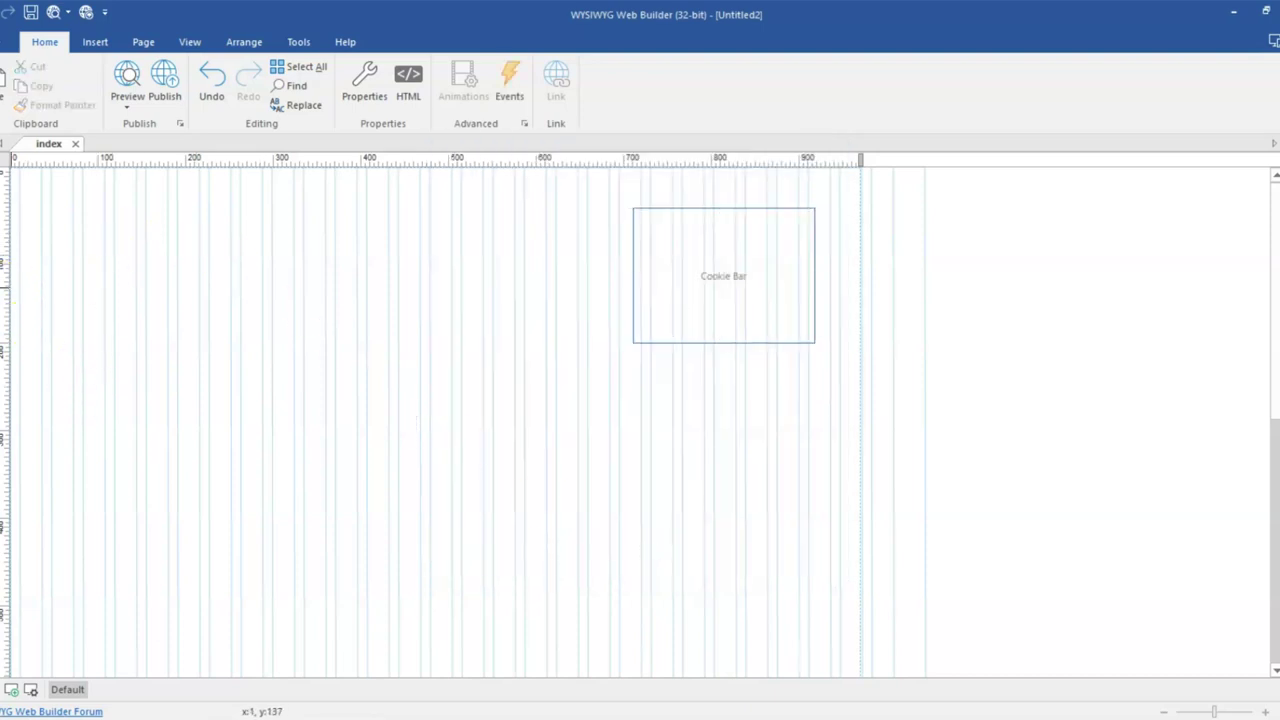
pyautogui.moveTo(4, 275)
pyautogui.click(201, 175)
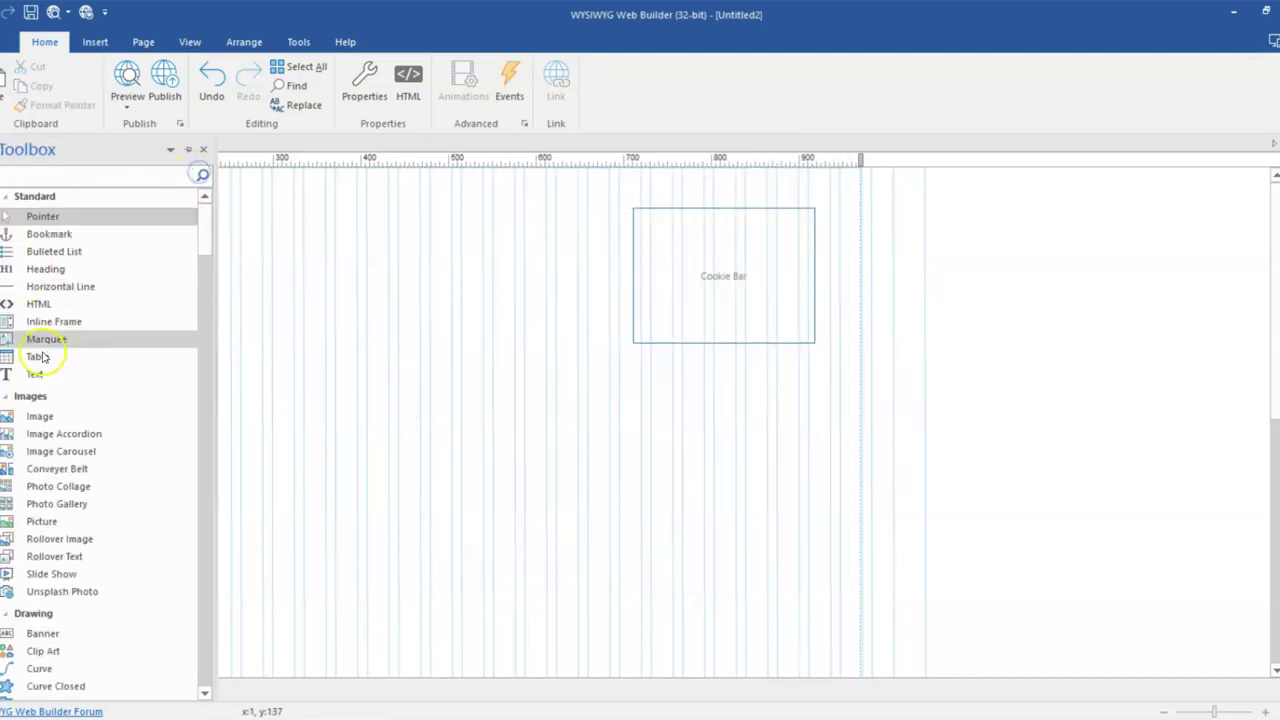
pyautogui.click(35, 374)
pyautogui.moveTo(226, 212)
pyautogui.mouseDown()
pyautogui.moveTo(391, 334)
pyautogui.moveTo(567, 407)
pyautogui.mouseUp()
pyautogui.doubleClick(437, 217)
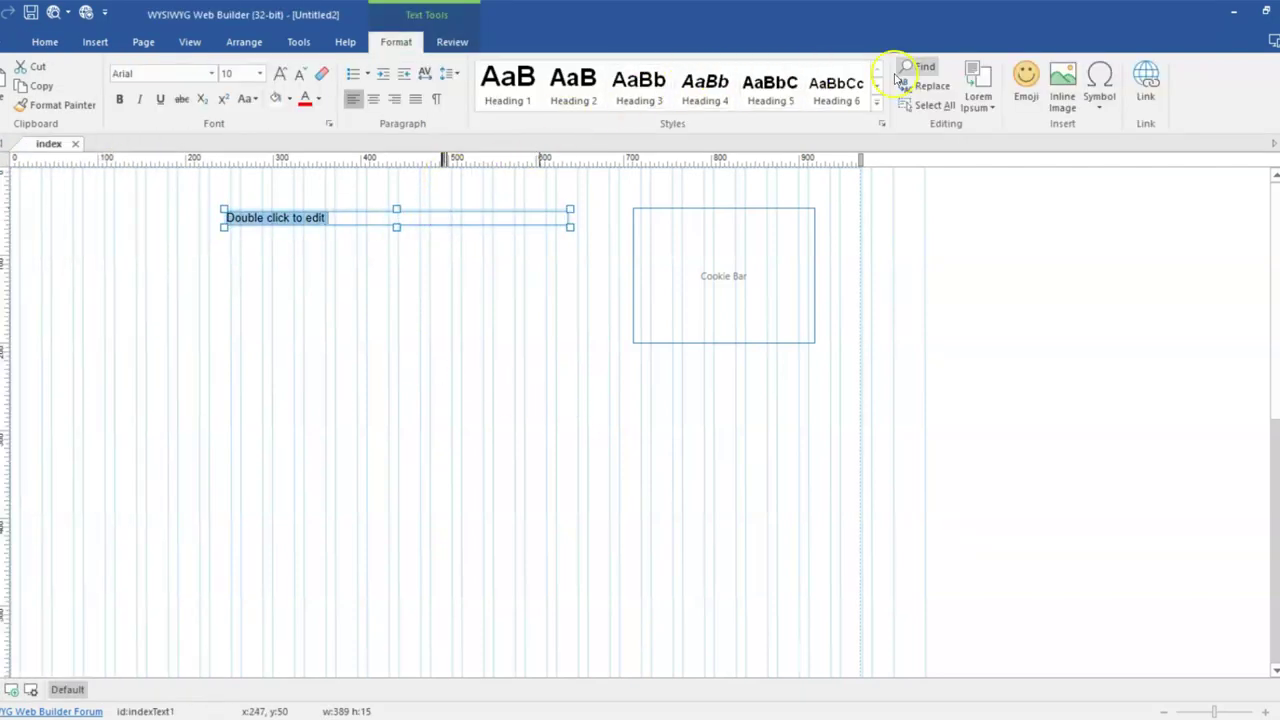
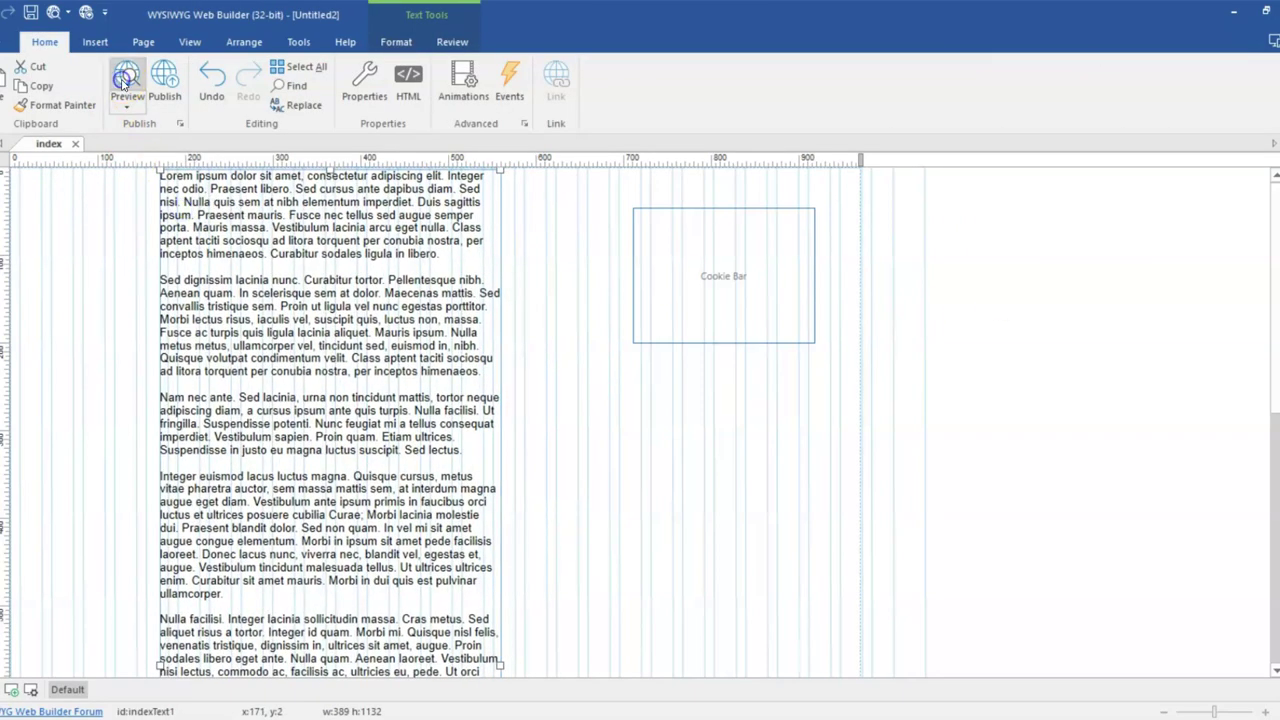
# Step: Preview the page with the Lorem Ipsum text and cookie bar in the browser, scrolling through it
pyautogui.click(125, 82)
pyautogui.scroll(-4, 491, 270)
pyautogui.scroll(4, 498, 266)
pyautogui.scroll(-4, 501, 265)
pyautogui.scroll(4, 505, 264)
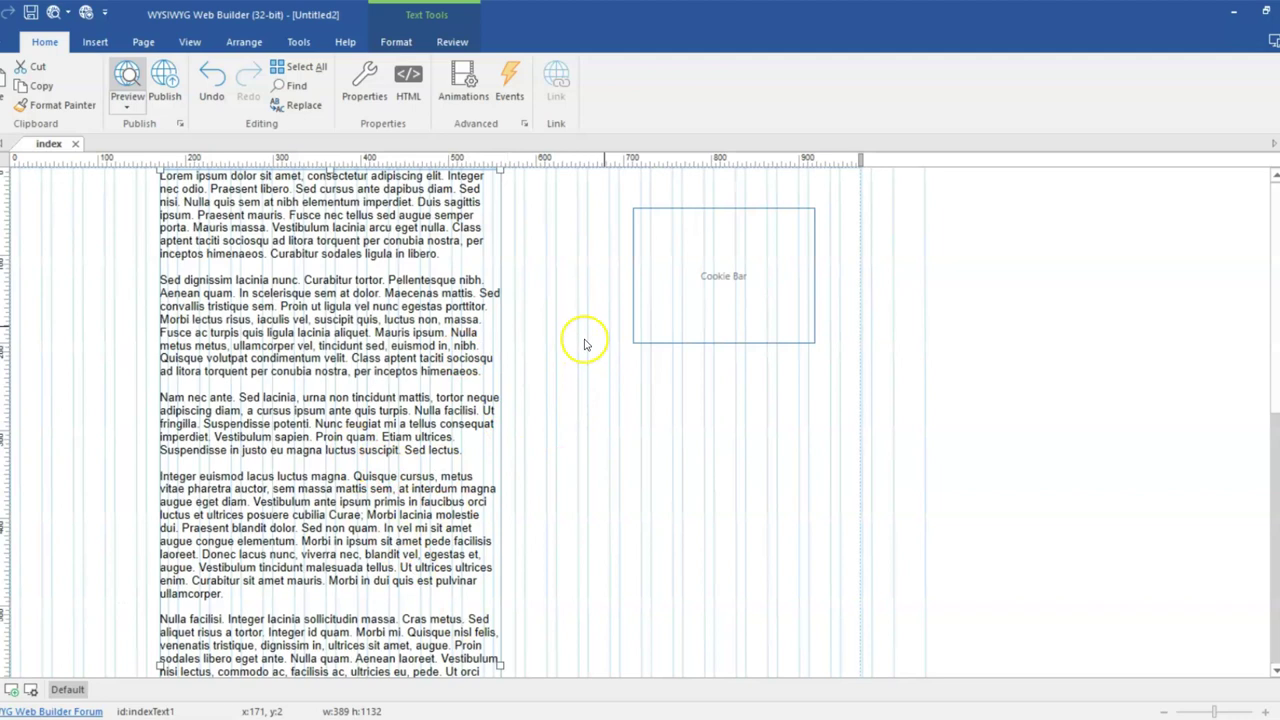
# Step: Set the Cookie Bar's Fixed property to true and confirm the settings
pyautogui.doubleClick(704, 303)
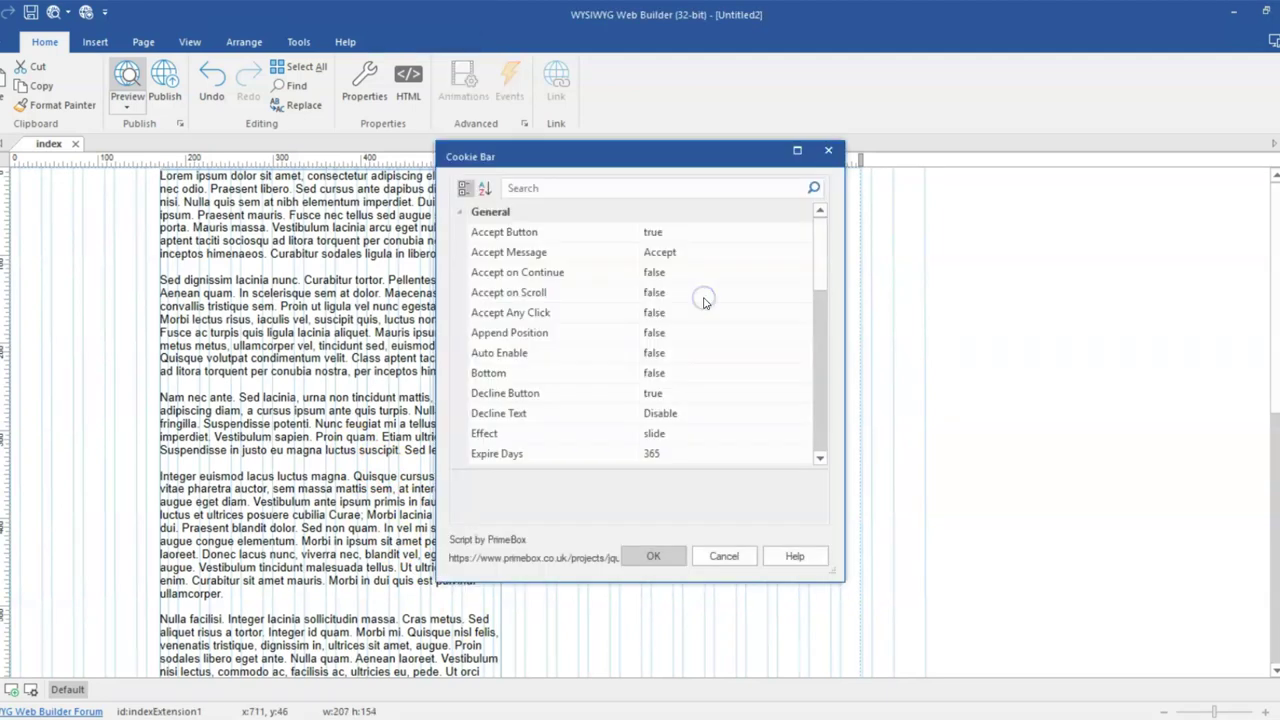
pyautogui.scroll(-5, 780, 307)
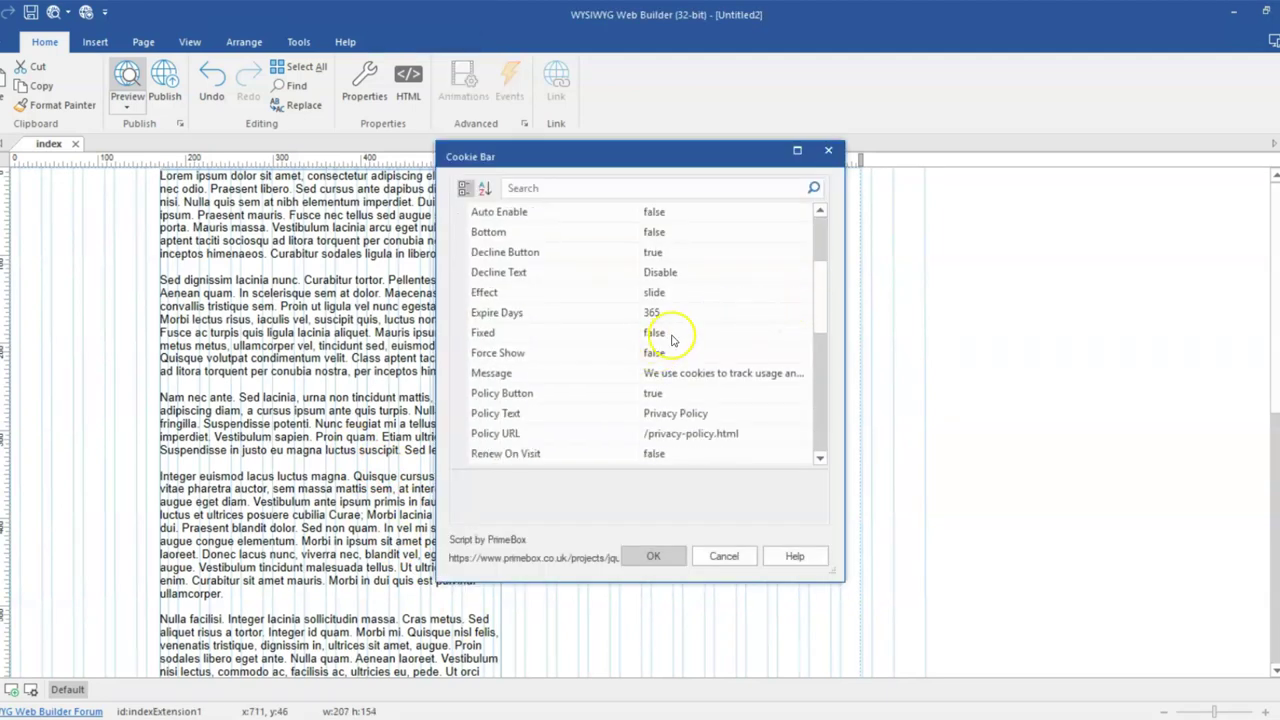
pyautogui.click(808, 338)
pyautogui.click(652, 349)
pyautogui.click(653, 556)
# Step: Preview the fixed cookie bar while scrolling, then reopen its settings to change the Bottom property
pyautogui.click(126, 76)
pyautogui.scroll(-5, 560, 320)
pyautogui.scroll(1, 585, 341)
pyautogui.hotkey('alt', 'Tab')
pyautogui.doubleClick(708, 288)
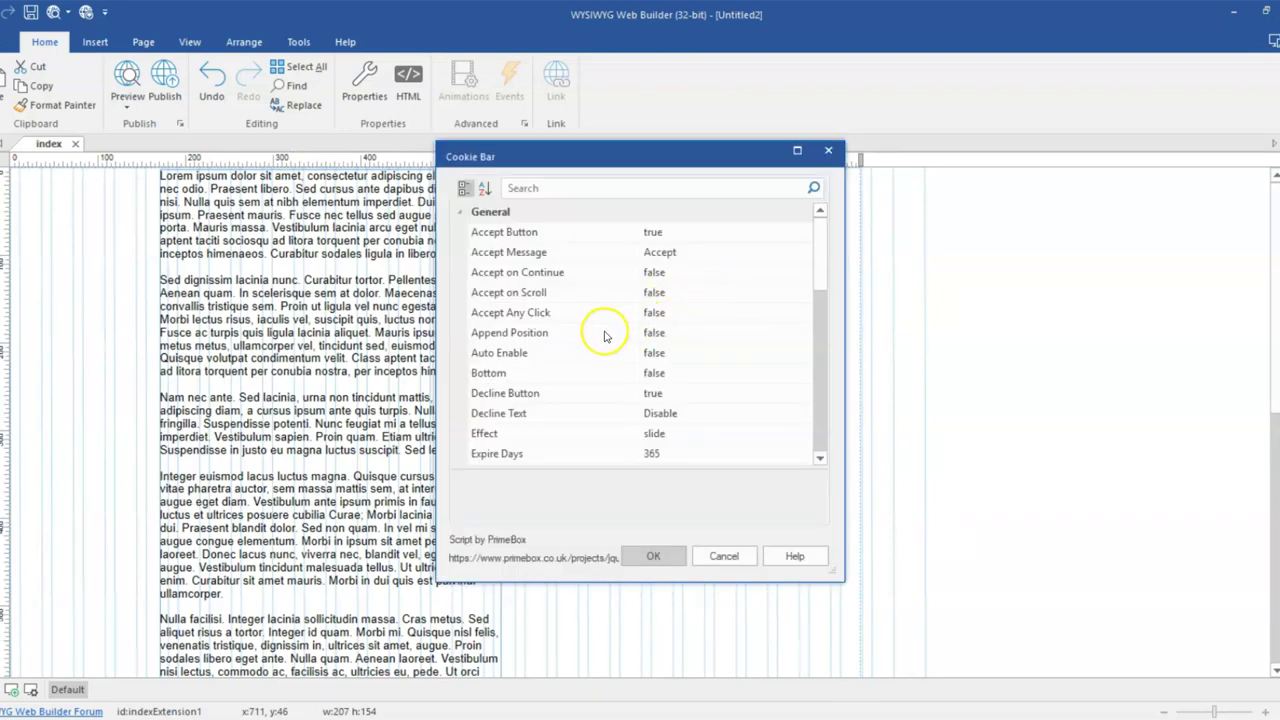
pyautogui.click(797, 370)
# Step: Set Bottom to true and preview the cookie bar pinned at the page bottom
pyautogui.click(749, 395)
pyautogui.click(656, 556)
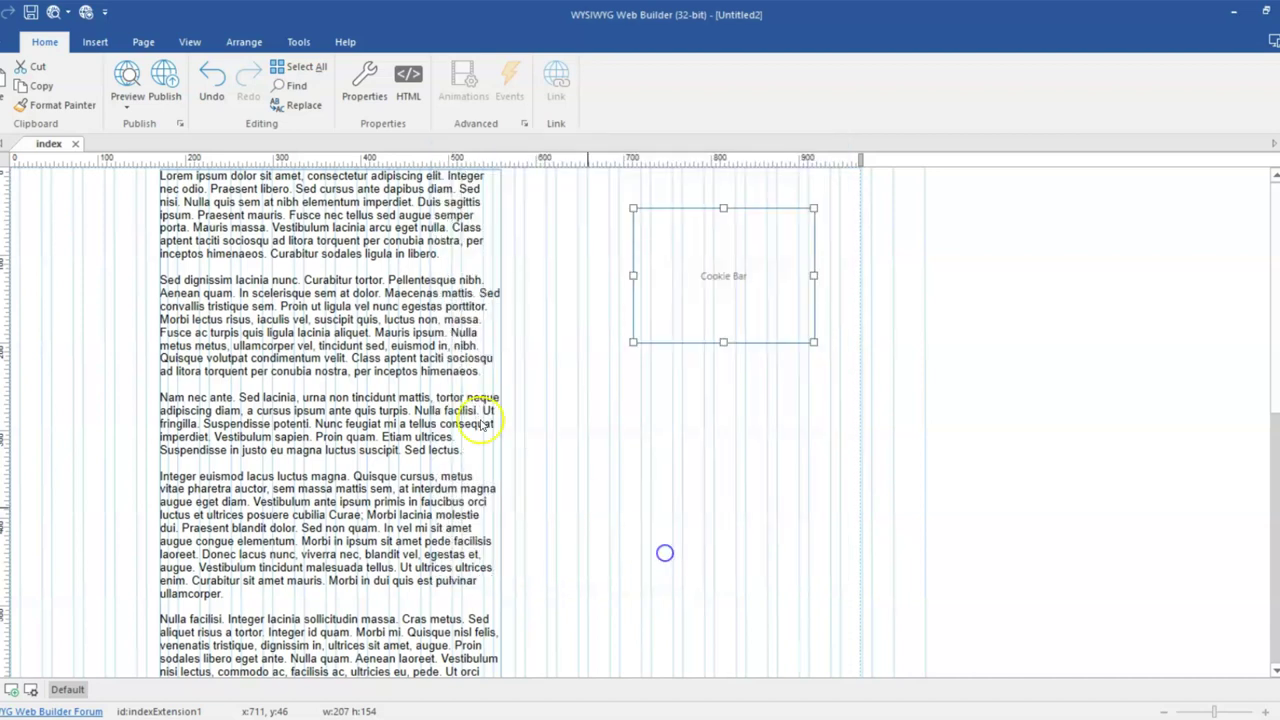
pyautogui.click(138, 92)
pyautogui.scroll(-6, 423, 337)
pyautogui.scroll(8, 478, 457)
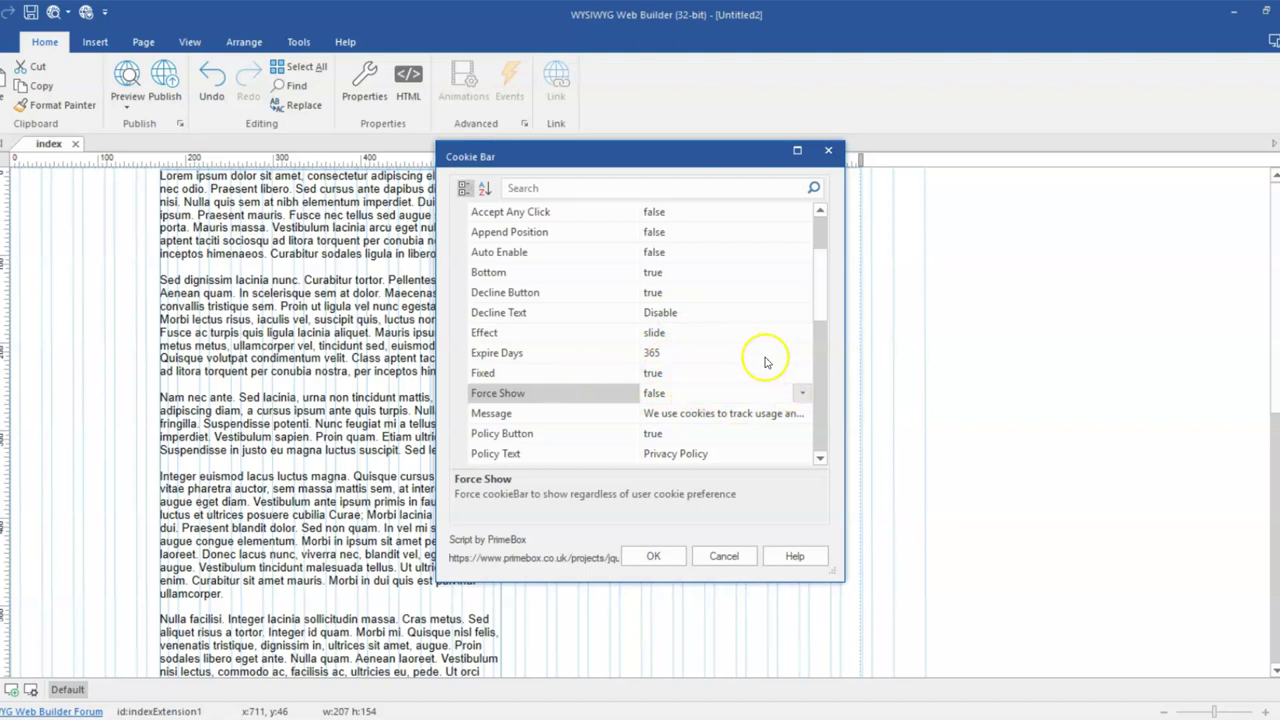
# Step: Check the Force Show options in the Cookie Bar settings, leaving it false
pyautogui.click(800, 393)
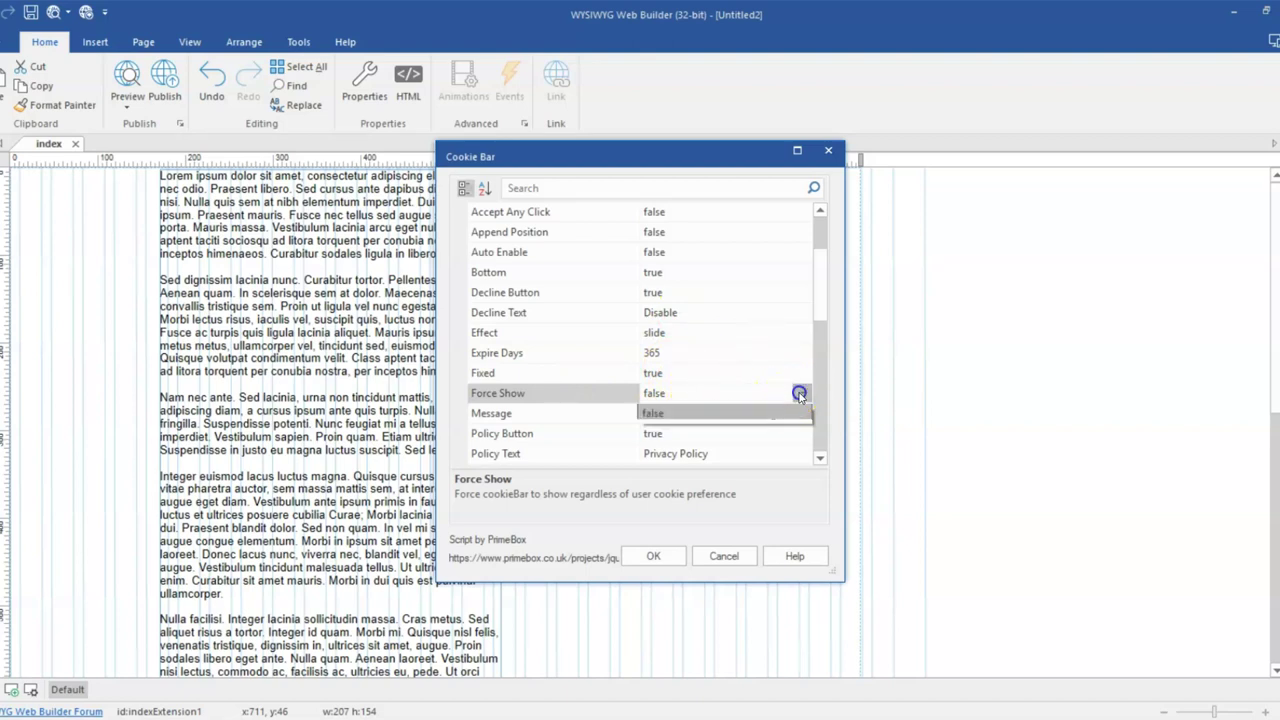
pyautogui.click(599, 414)
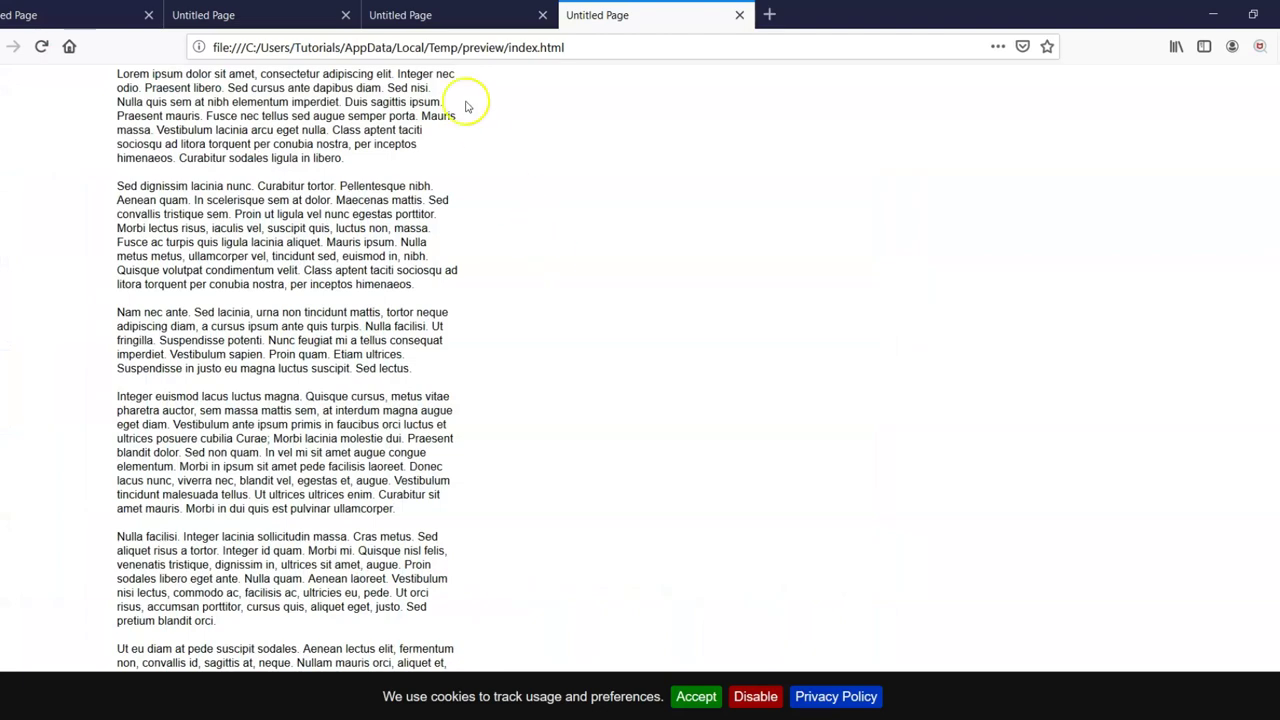
pyautogui.scroll(-3, 509, 503)
pyautogui.moveTo(398, 694); pyautogui.dragTo(537, 692)
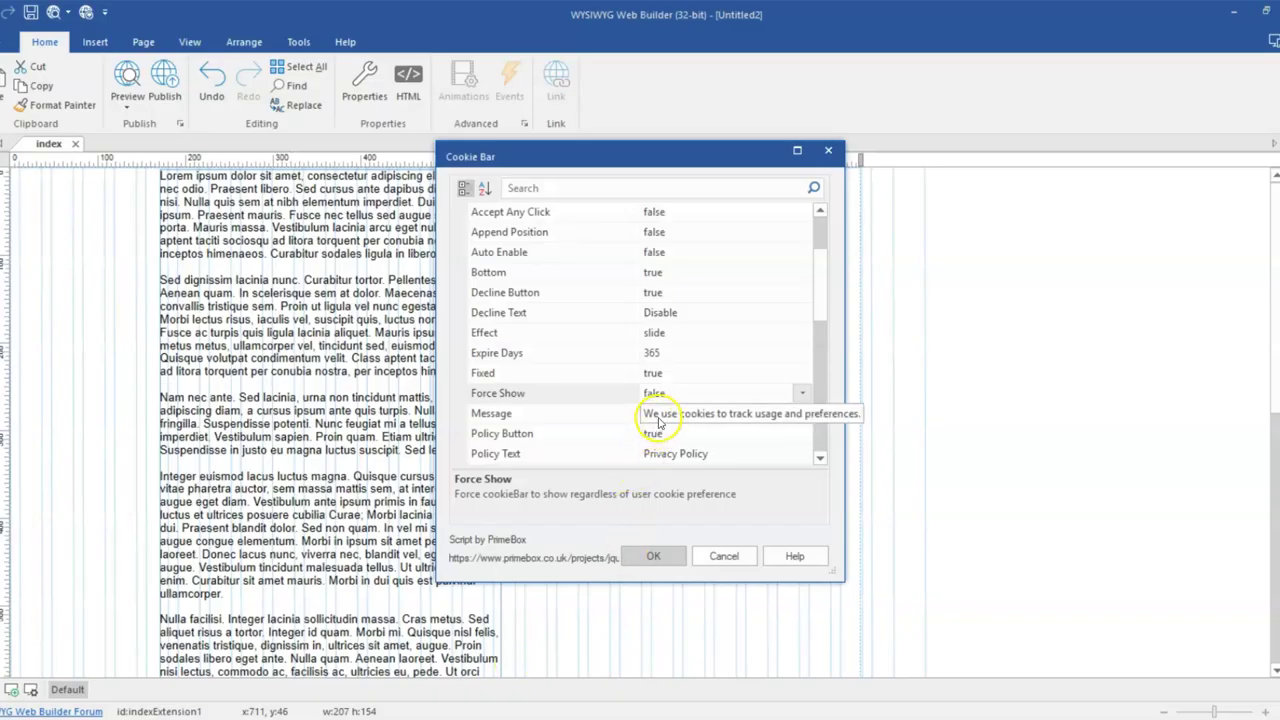
pyautogui.moveTo(657, 413); pyautogui.dragTo(671, 416)
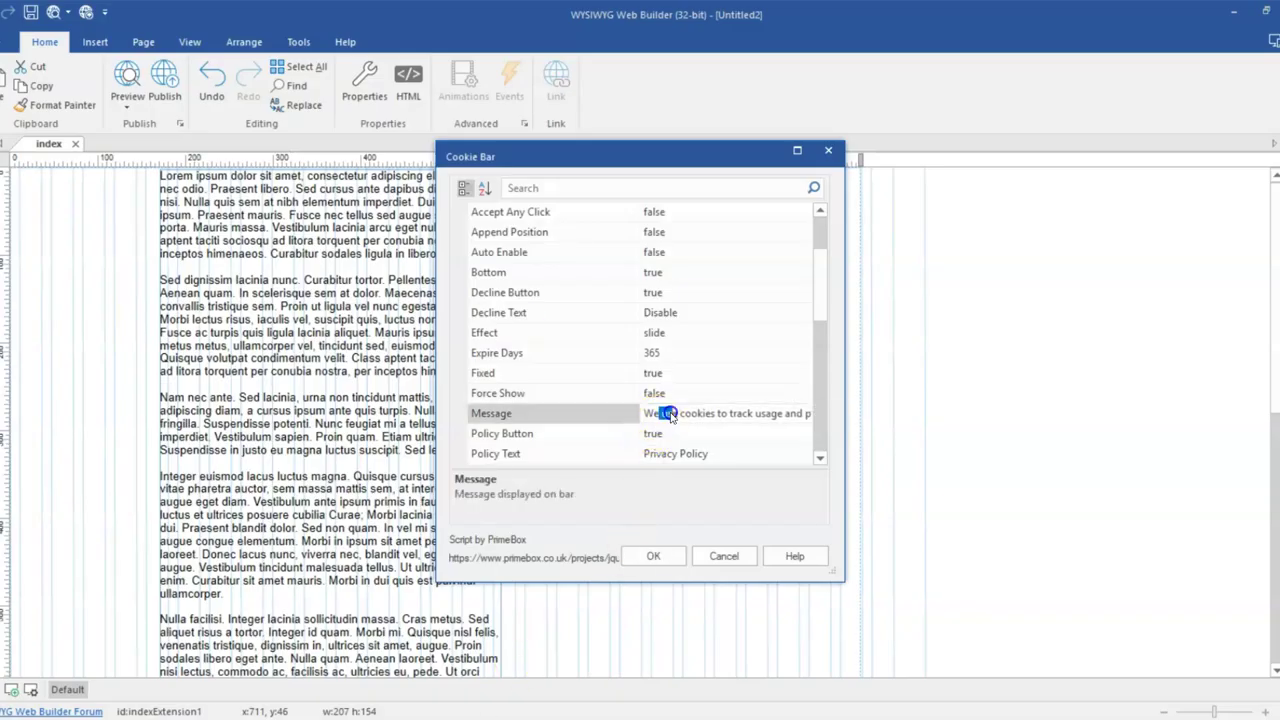
pyautogui.scroll(-1, 683, 437)
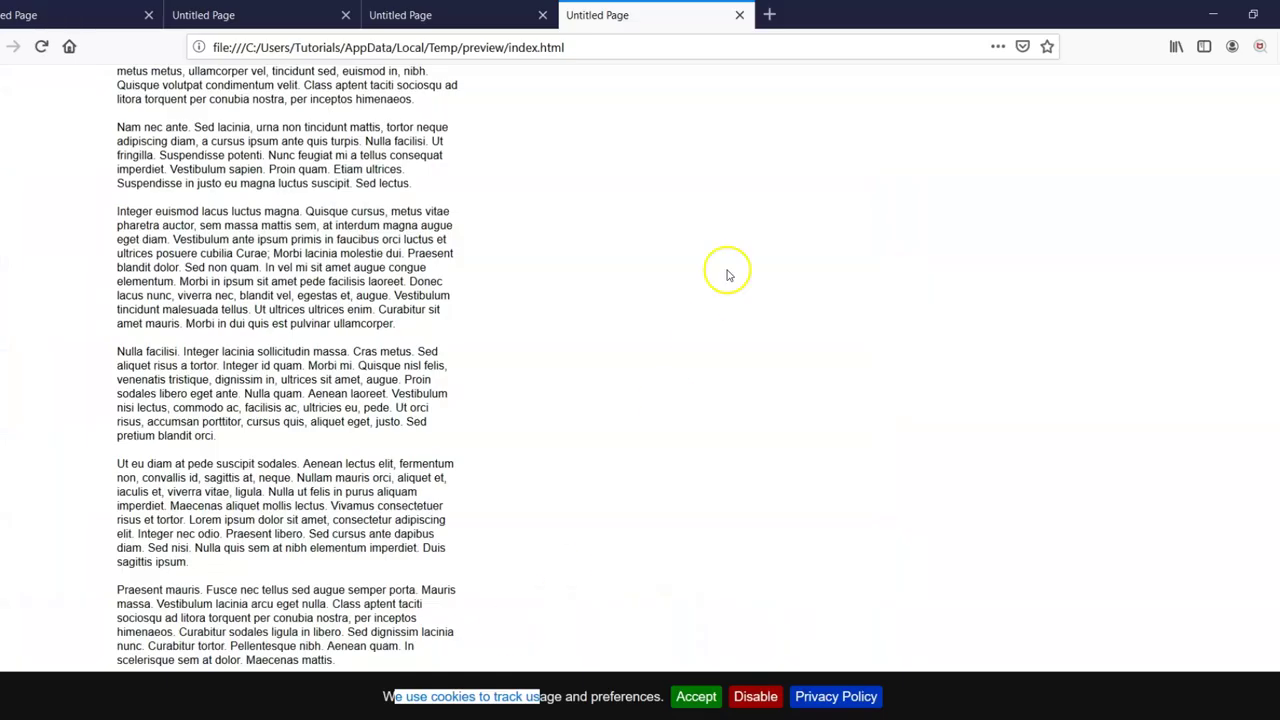
pyautogui.scroll(-5, 750, 330)
pyautogui.scroll(4, 830, 482)
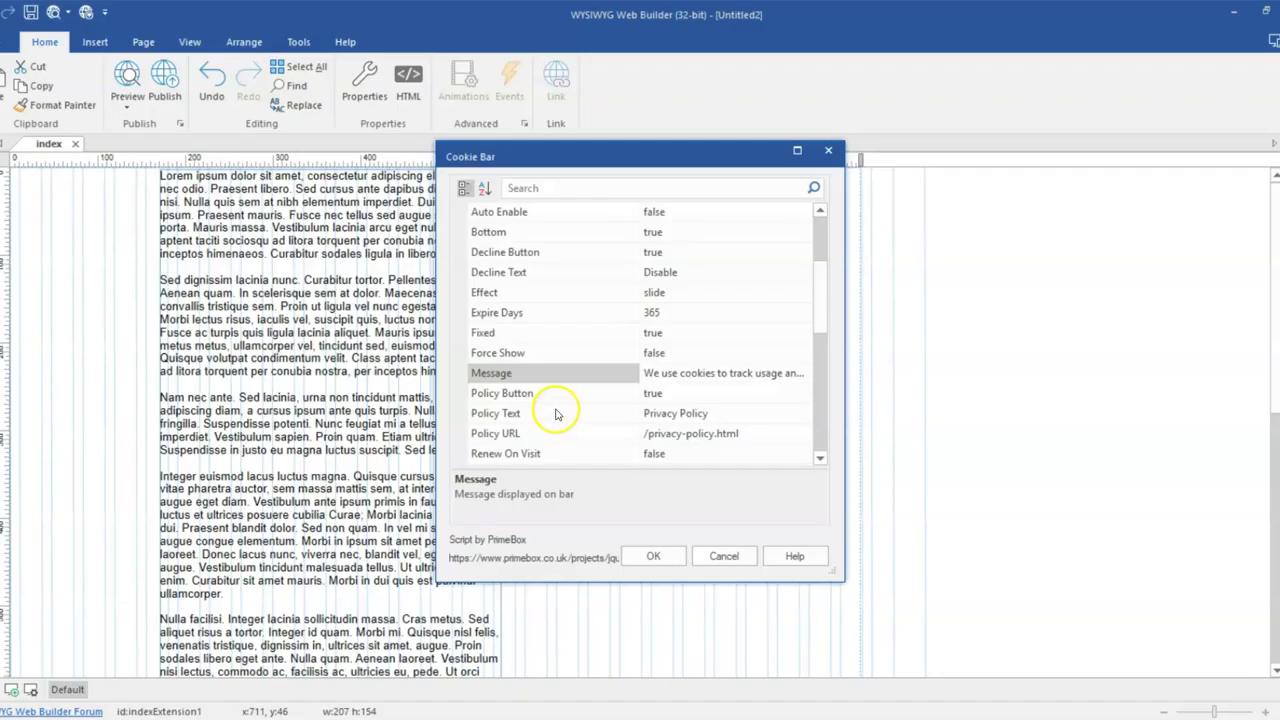
pyautogui.scroll(-1, 610, 405)
pyautogui.scroll(-2, 610, 405)
pyautogui.moveTo(745, 373); pyautogui.dragTo(670, 380)
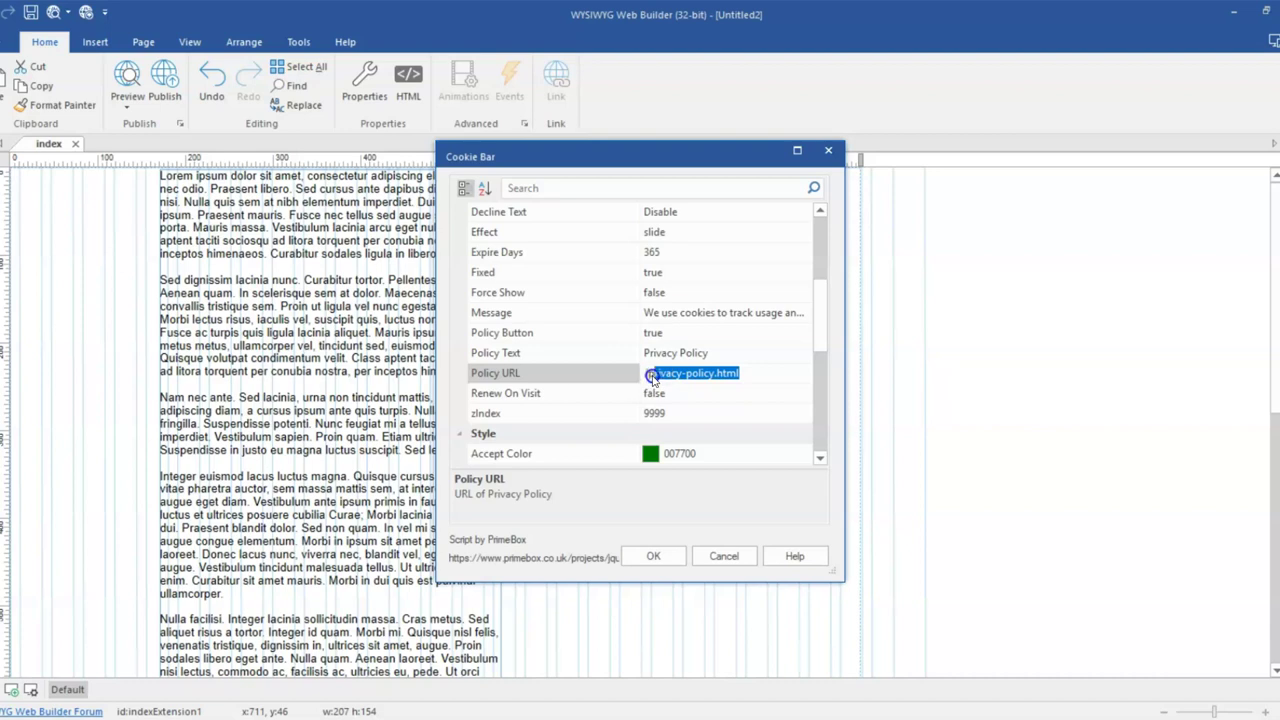
pyautogui.click(695, 393)
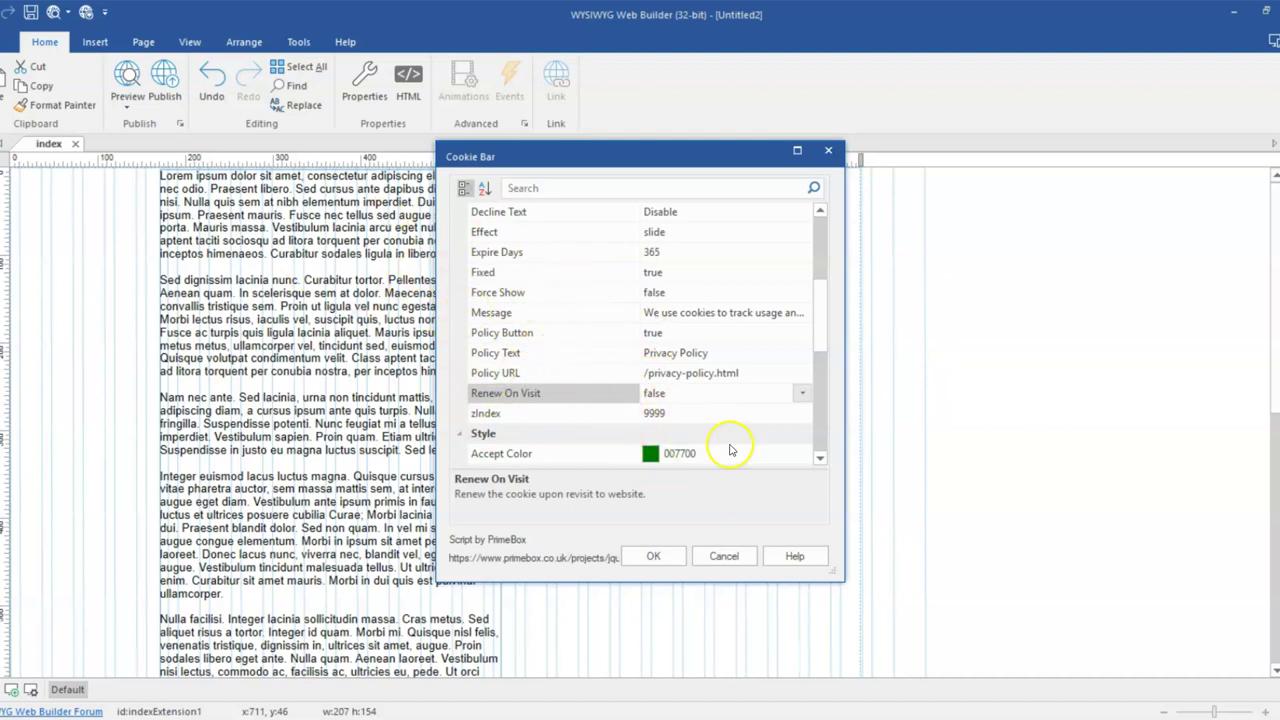
pyautogui.click(708, 413)
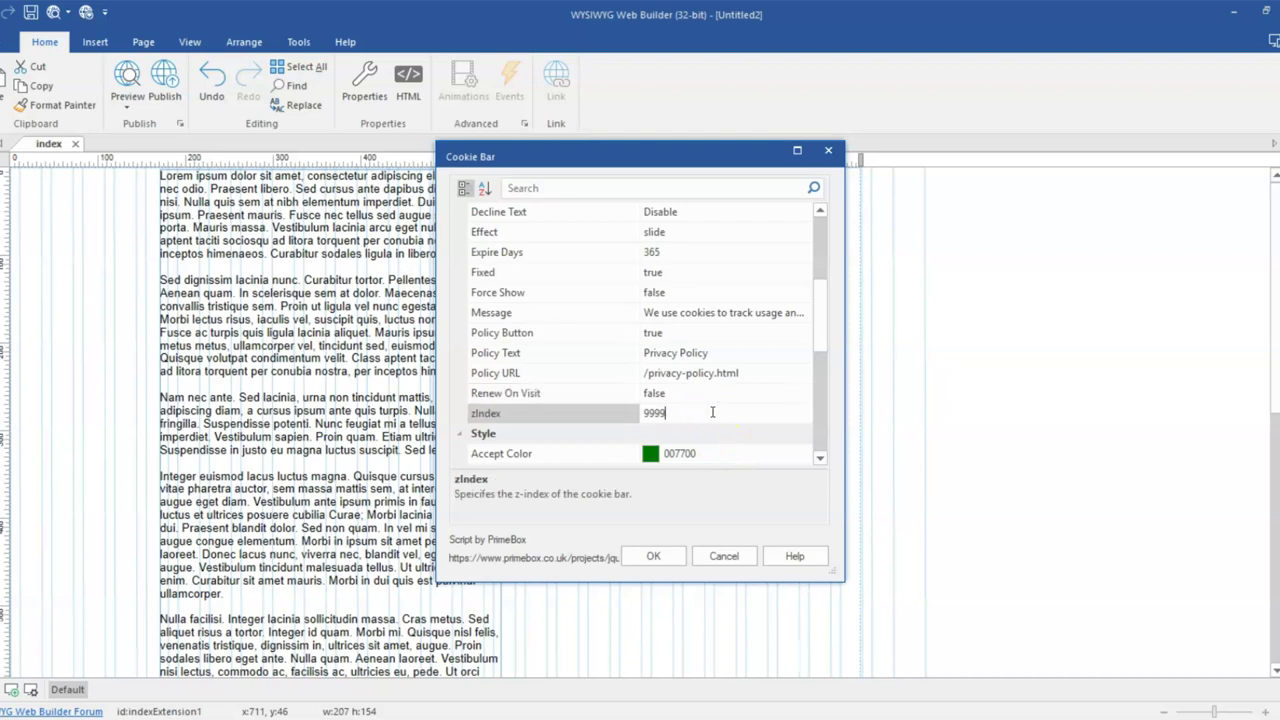
pyautogui.scroll(-1, 822, 319)
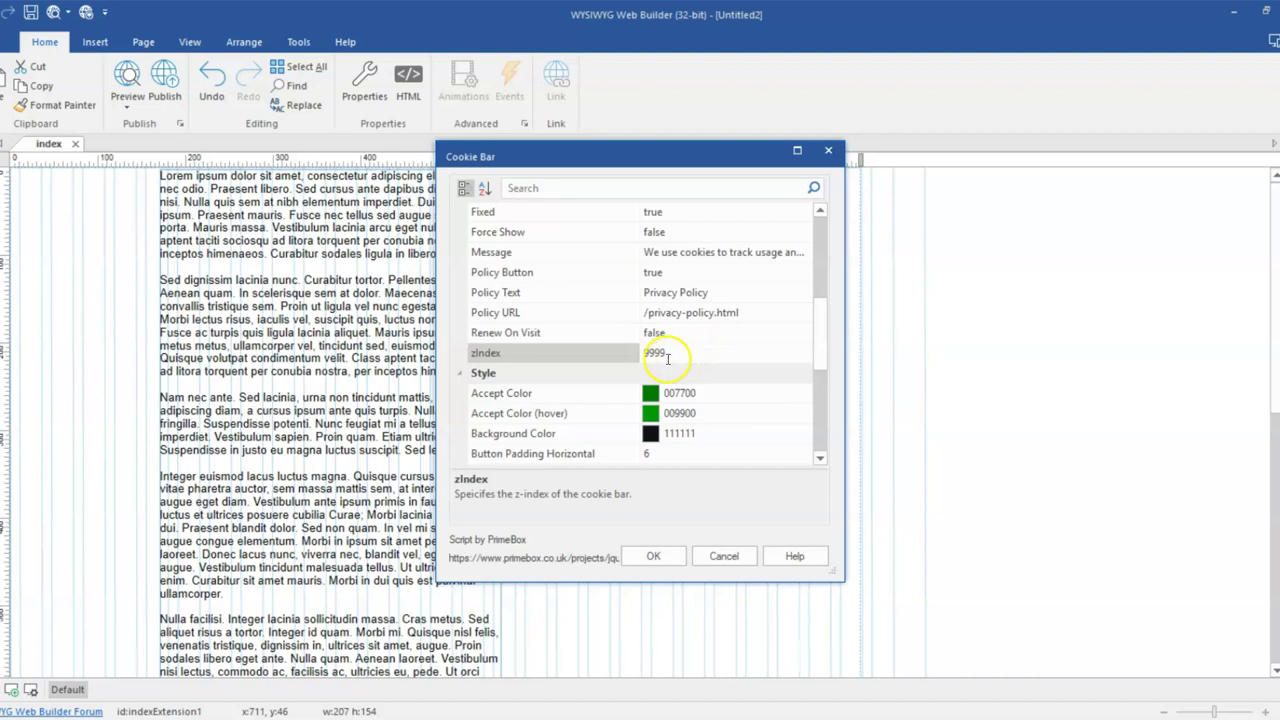
pyautogui.scroll(-1, 580, 390)
pyautogui.scroll(1, 568, 391)
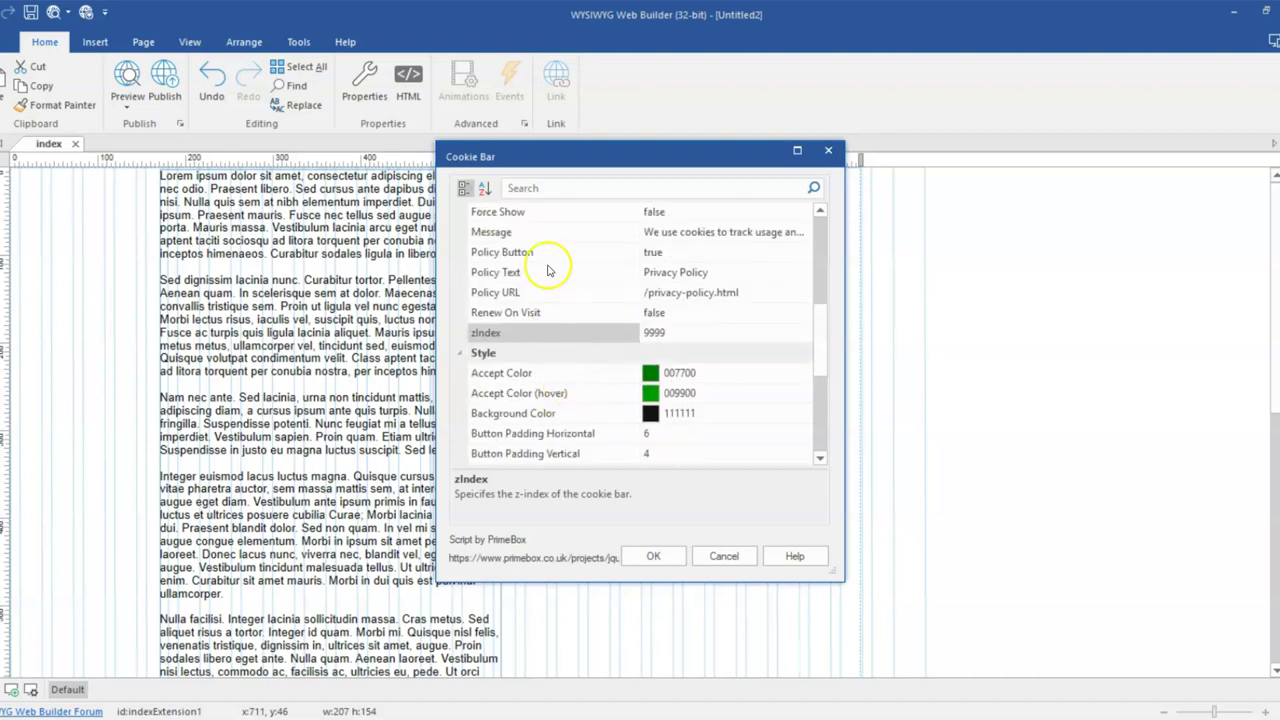
pyautogui.scroll(-1, 557, 343)
pyautogui.scroll(-4, 556, 346)
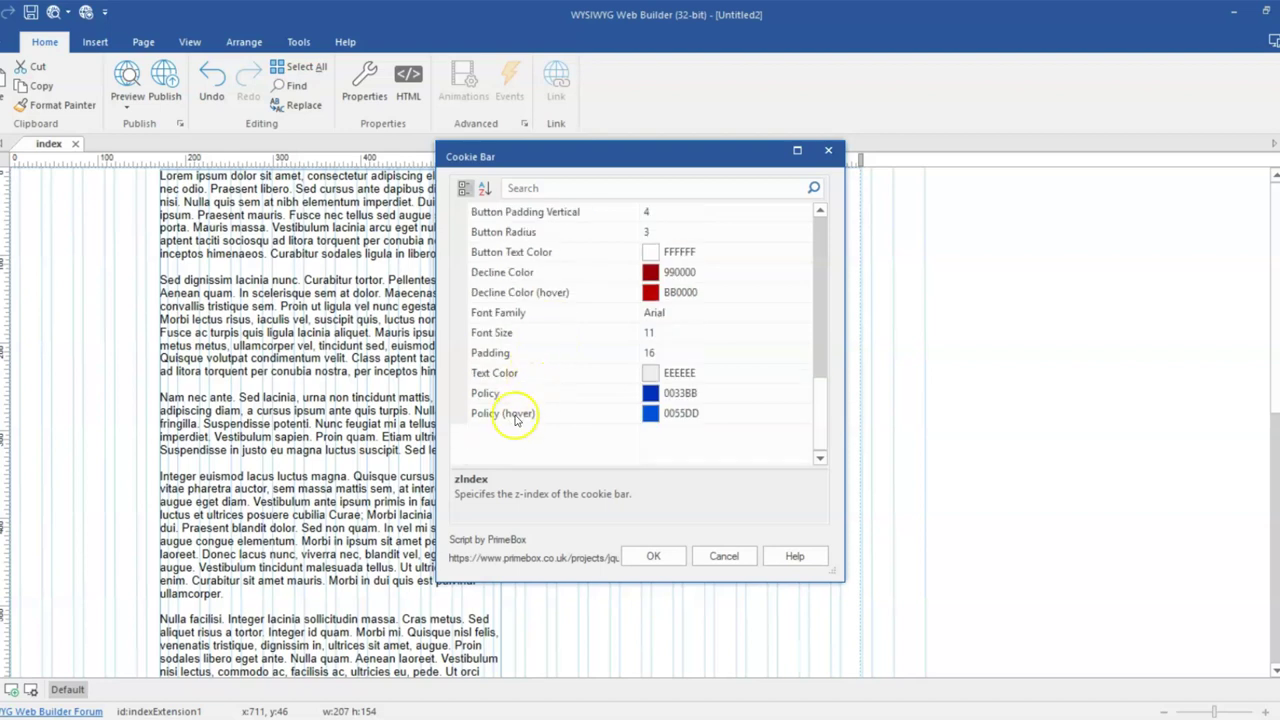
pyautogui.scroll(2, 527, 413)
pyautogui.scroll(3, 521, 413)
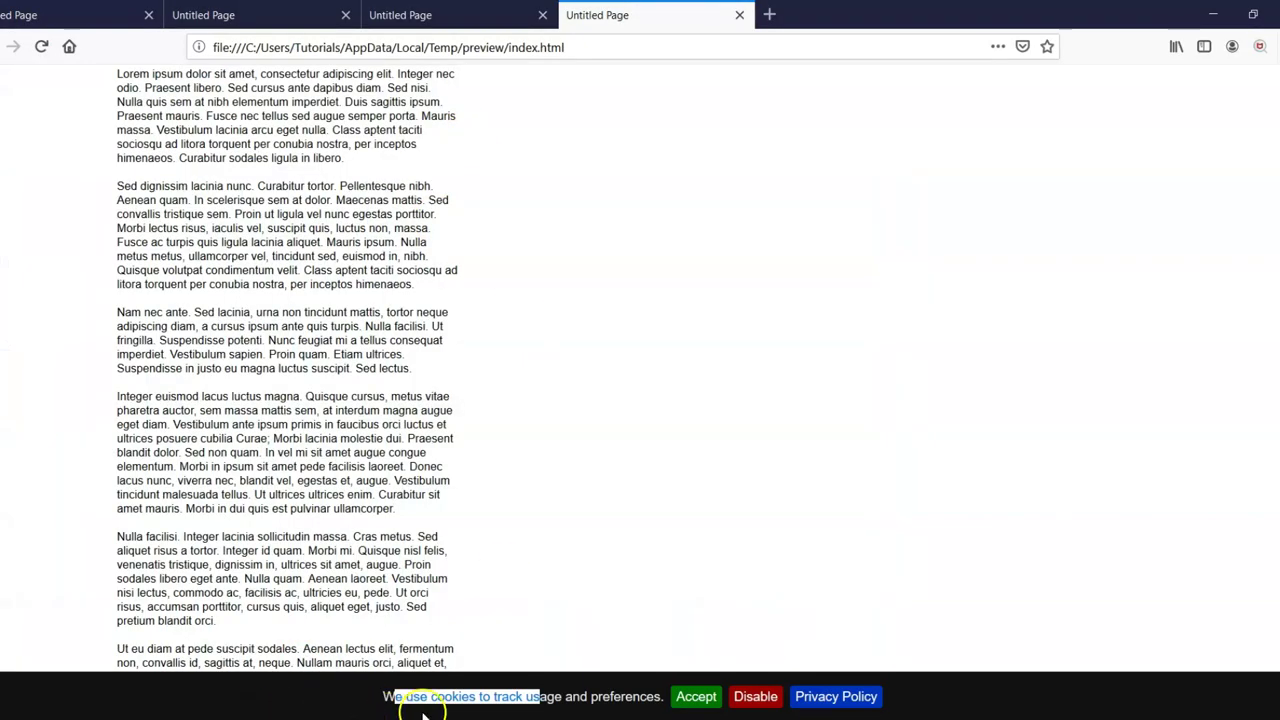
pyautogui.click(423, 710)
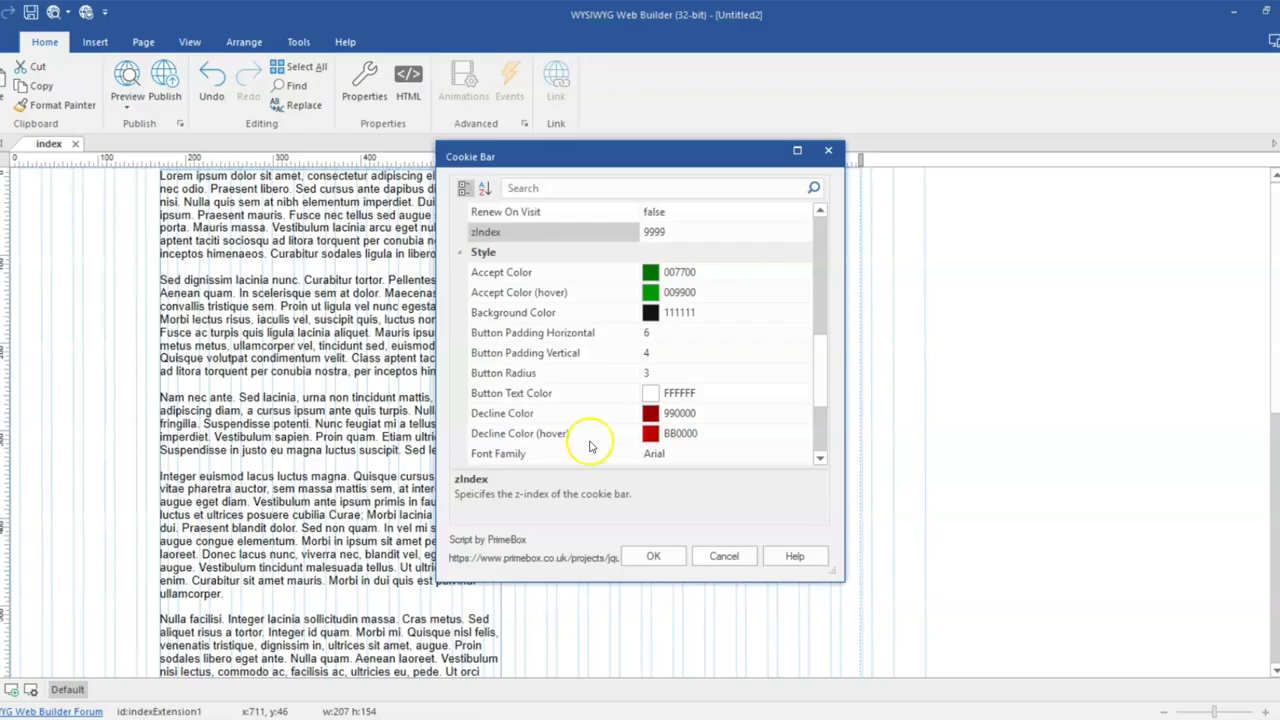
pyautogui.scroll(-1, 588, 430)
pyautogui.scroll(-1, 592, 408)
pyautogui.scroll(3, 591, 408)
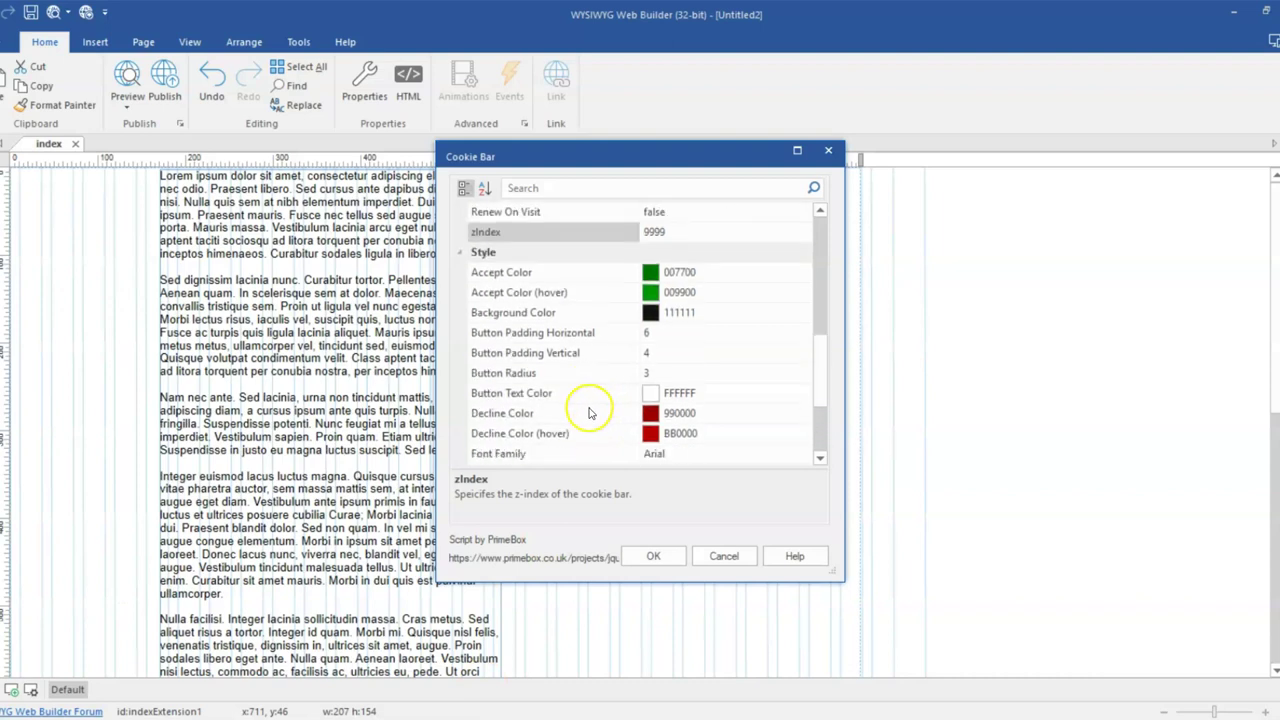
pyautogui.scroll(-3, 575, 404)
pyautogui.scroll(-1, 559, 399)
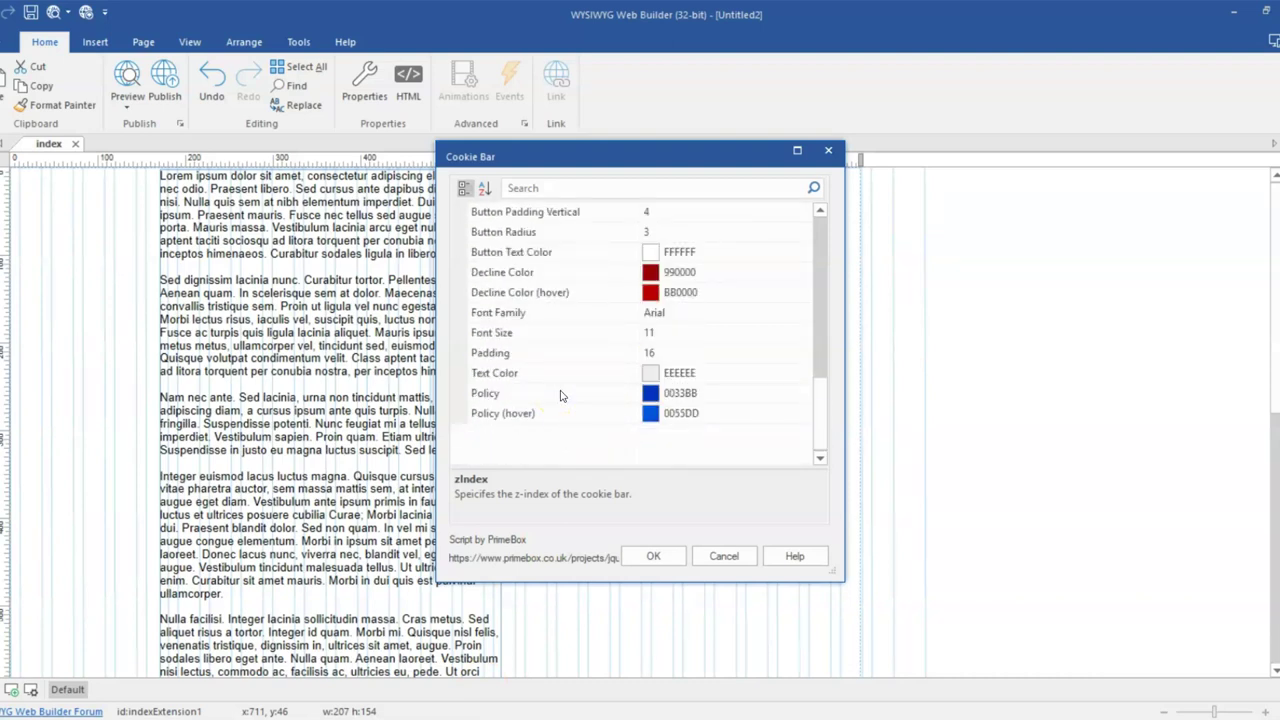
pyautogui.scroll(1, 560, 396)
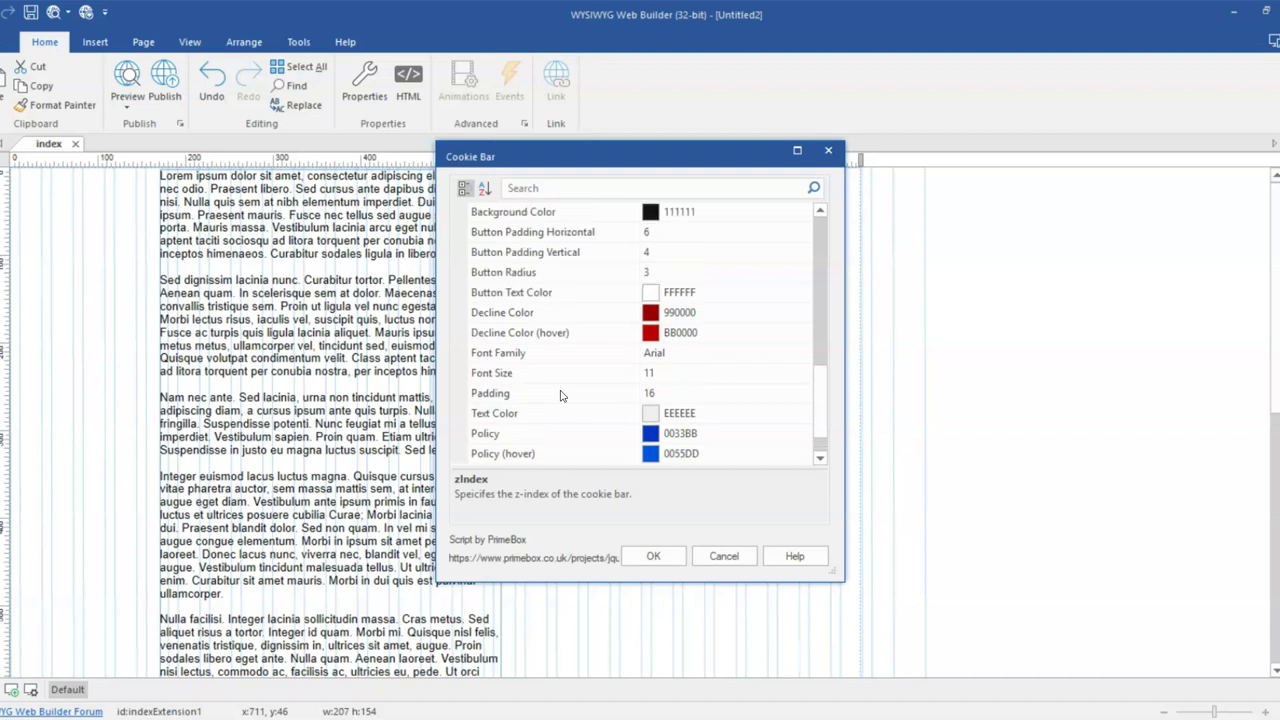
pyautogui.scroll(1, 561, 396)
pyautogui.press('Return')
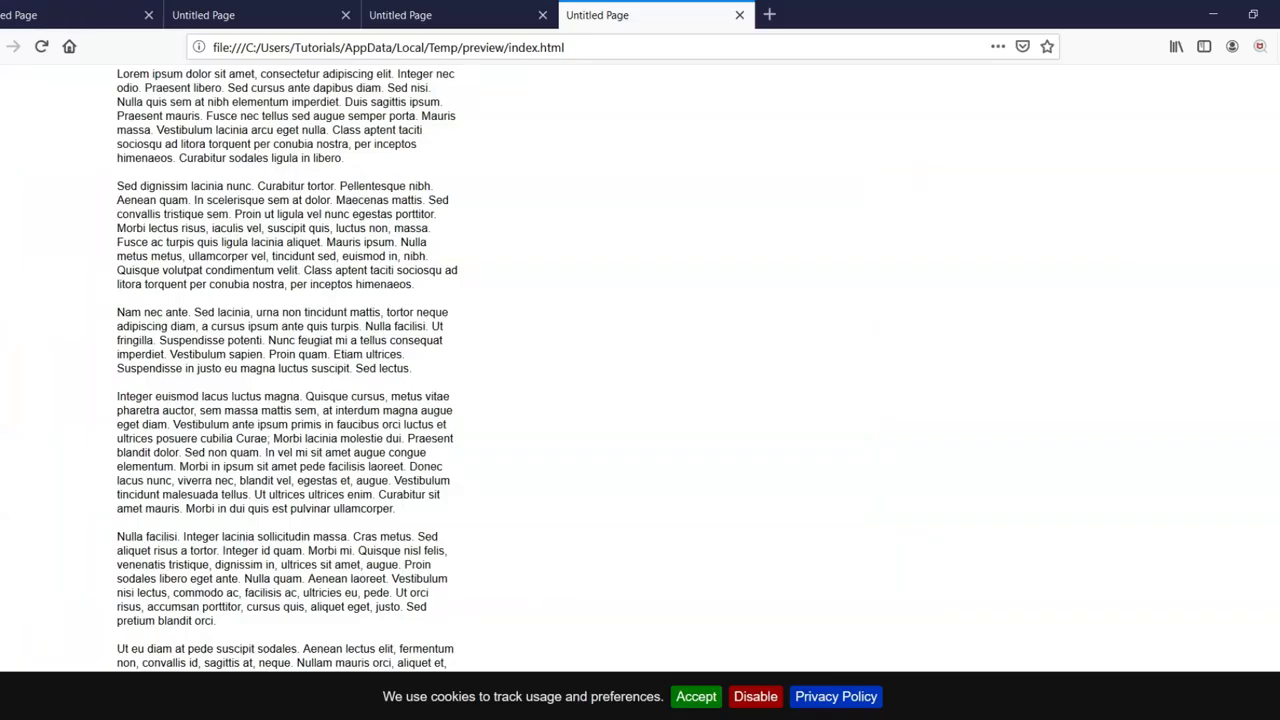
pyautogui.scroll(-2, 500, 680)
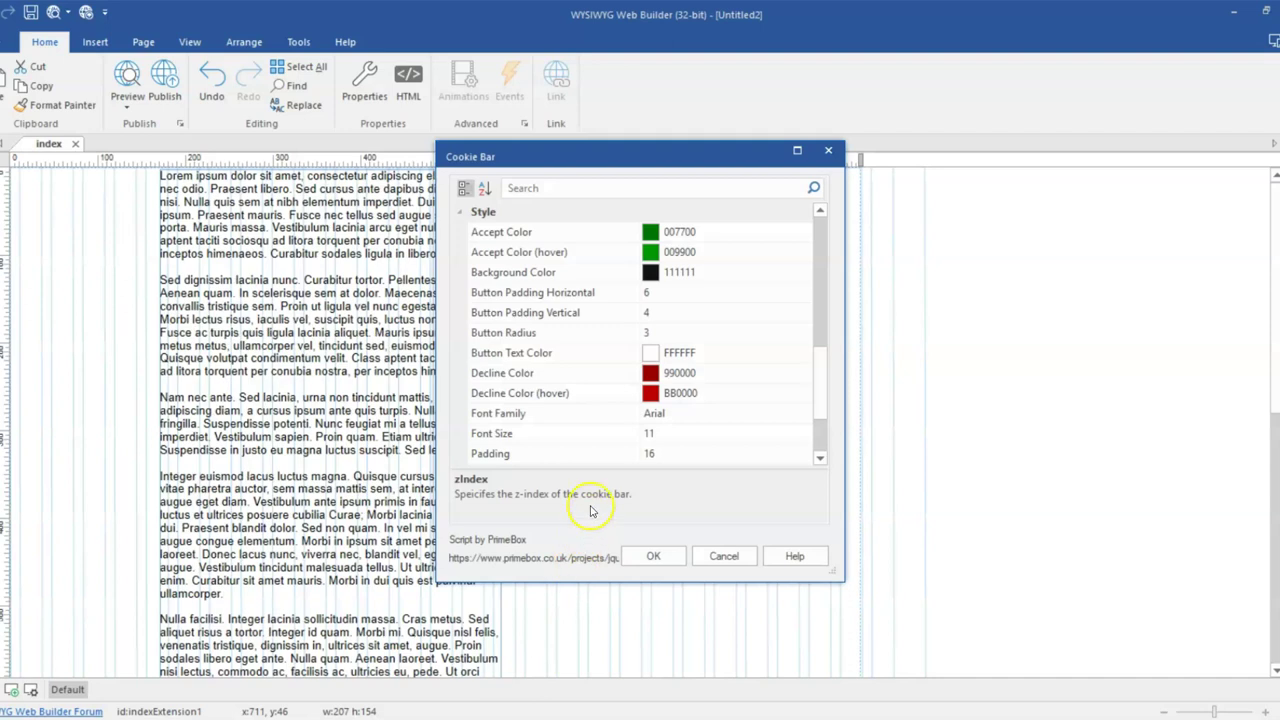
pyautogui.scroll(2, 533, 426)
pyautogui.scroll(-2, 540, 415)
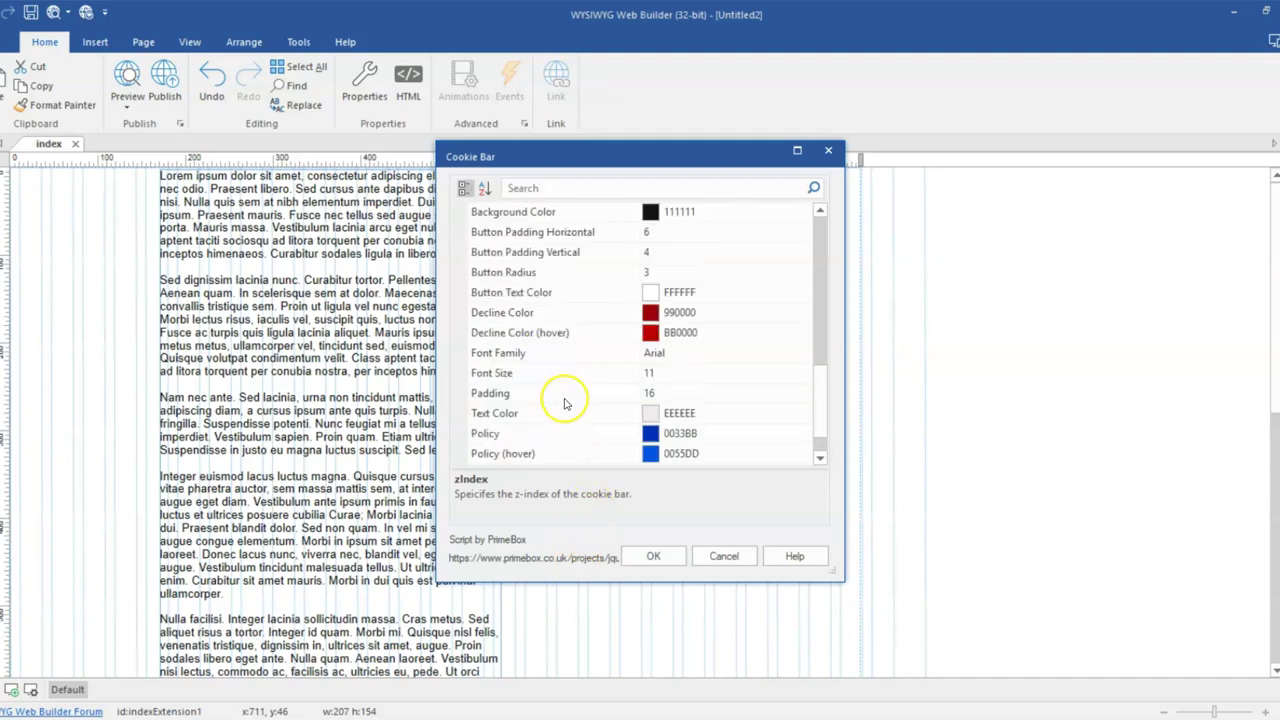
pyautogui.scroll(-1, 545, 400)
pyautogui.scroll(-1, 543, 398)
pyautogui.scroll(2, 500, 320)
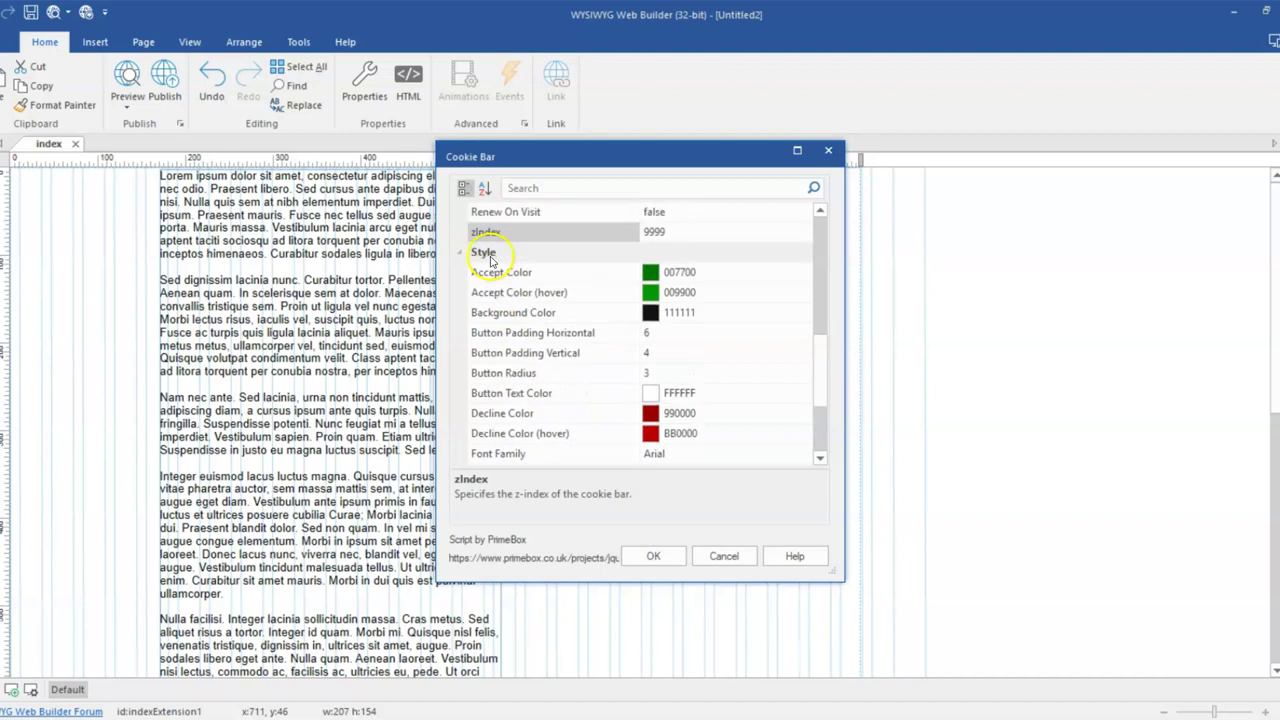
pyautogui.scroll(-1, 490, 345)
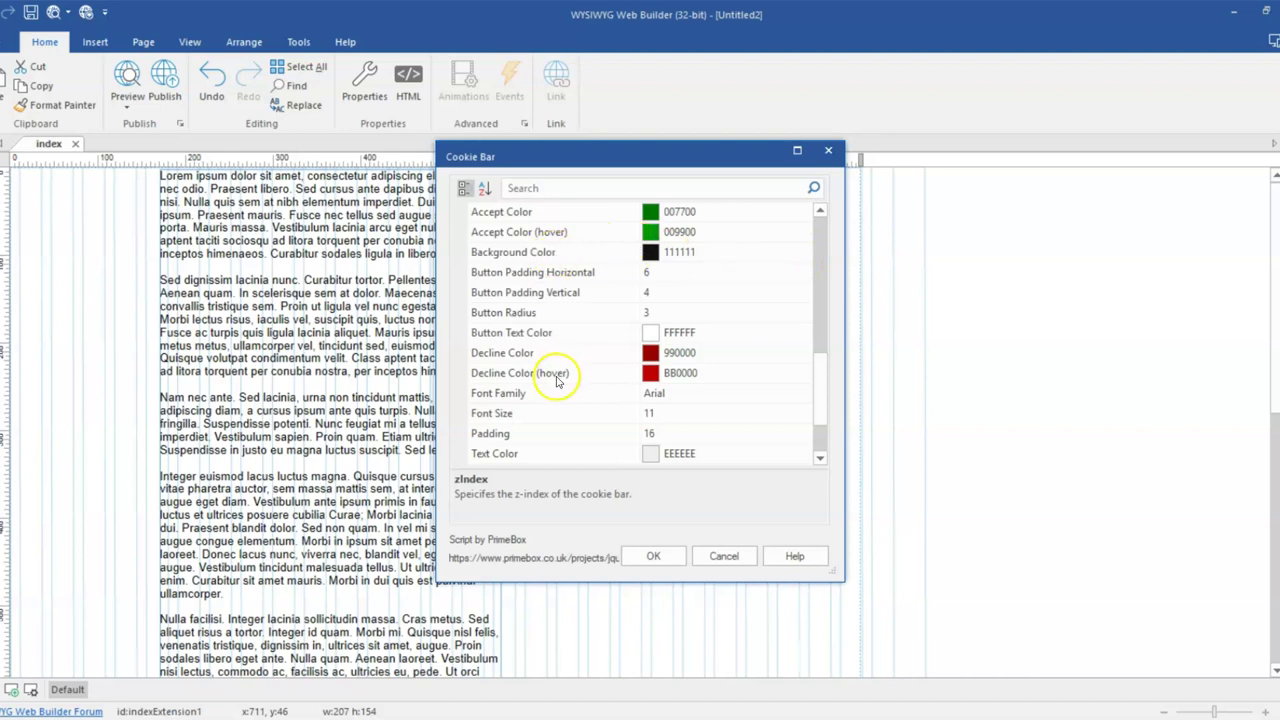
pyautogui.scroll(-1, 560, 378)
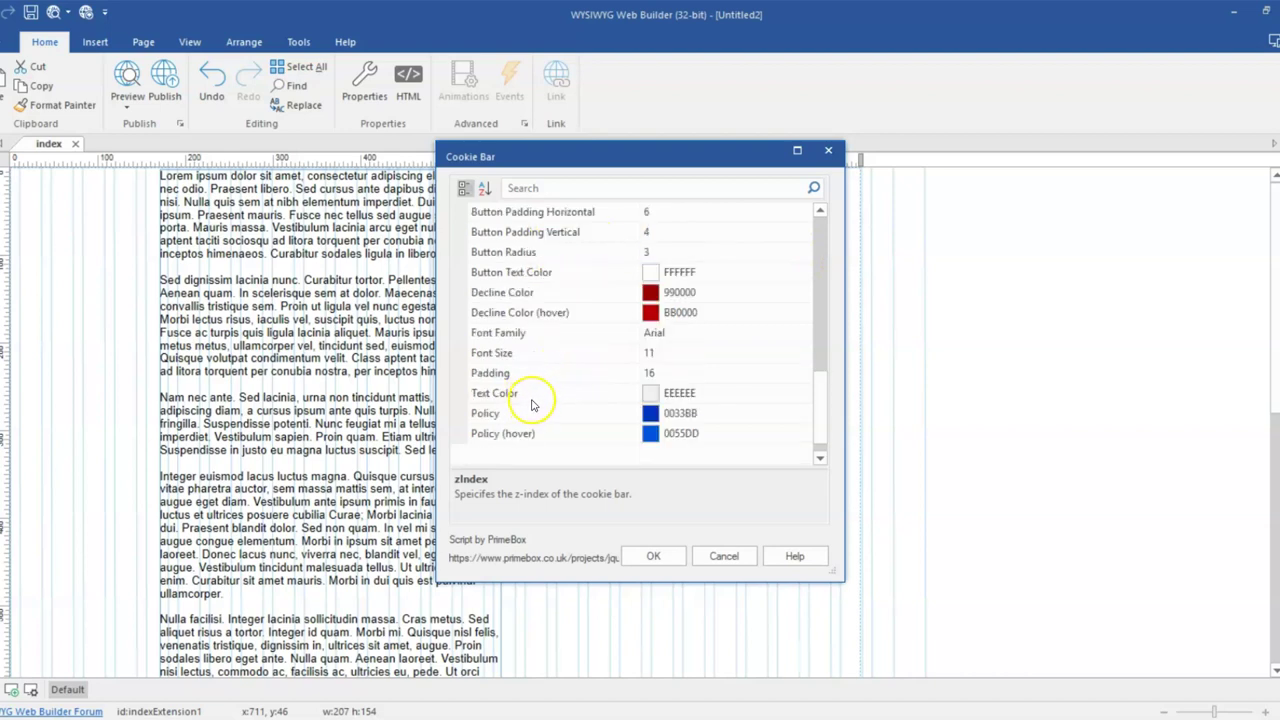
pyautogui.click(798, 332)
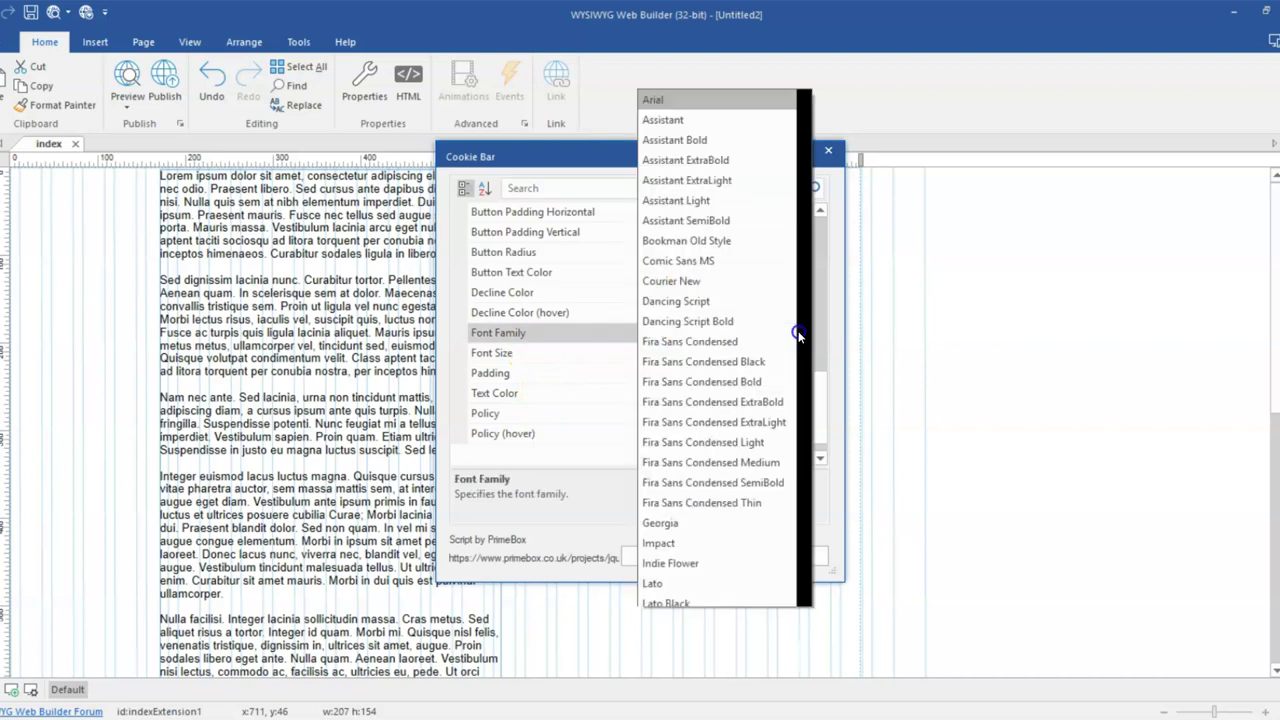
pyautogui.click(673, 440)
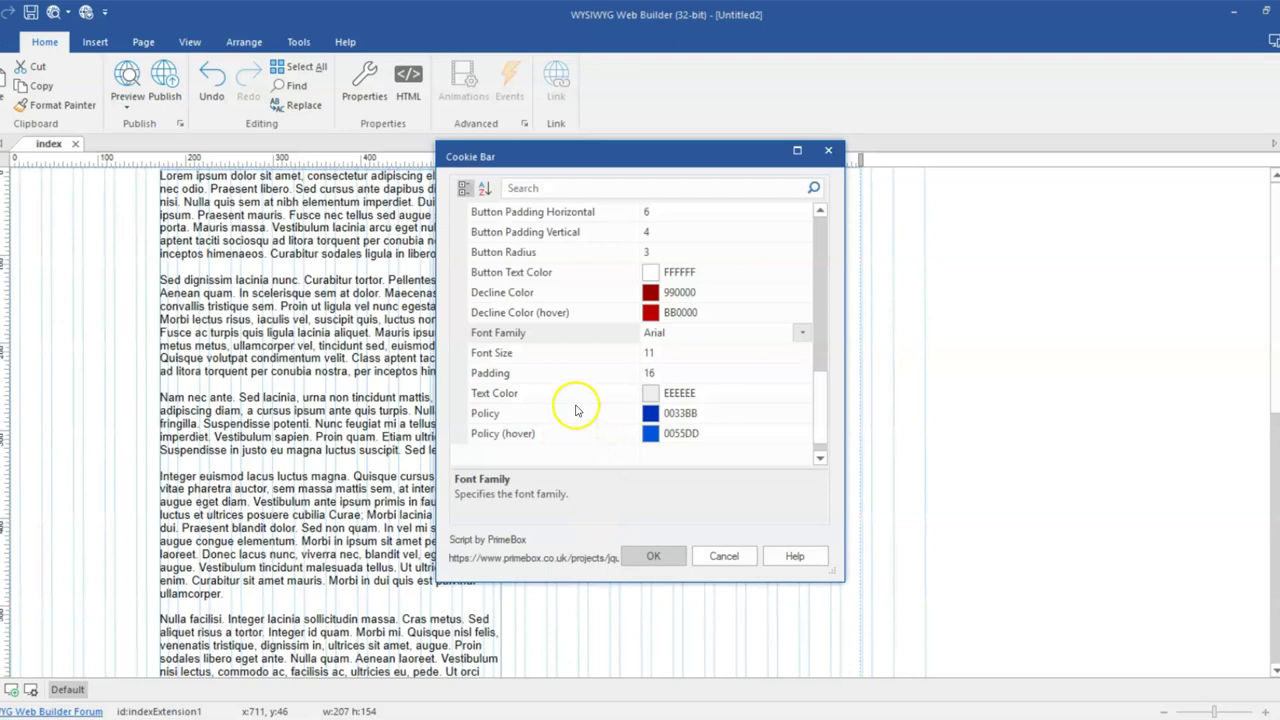
pyautogui.scroll(1, 575, 408)
pyautogui.scroll(5, 575, 408)
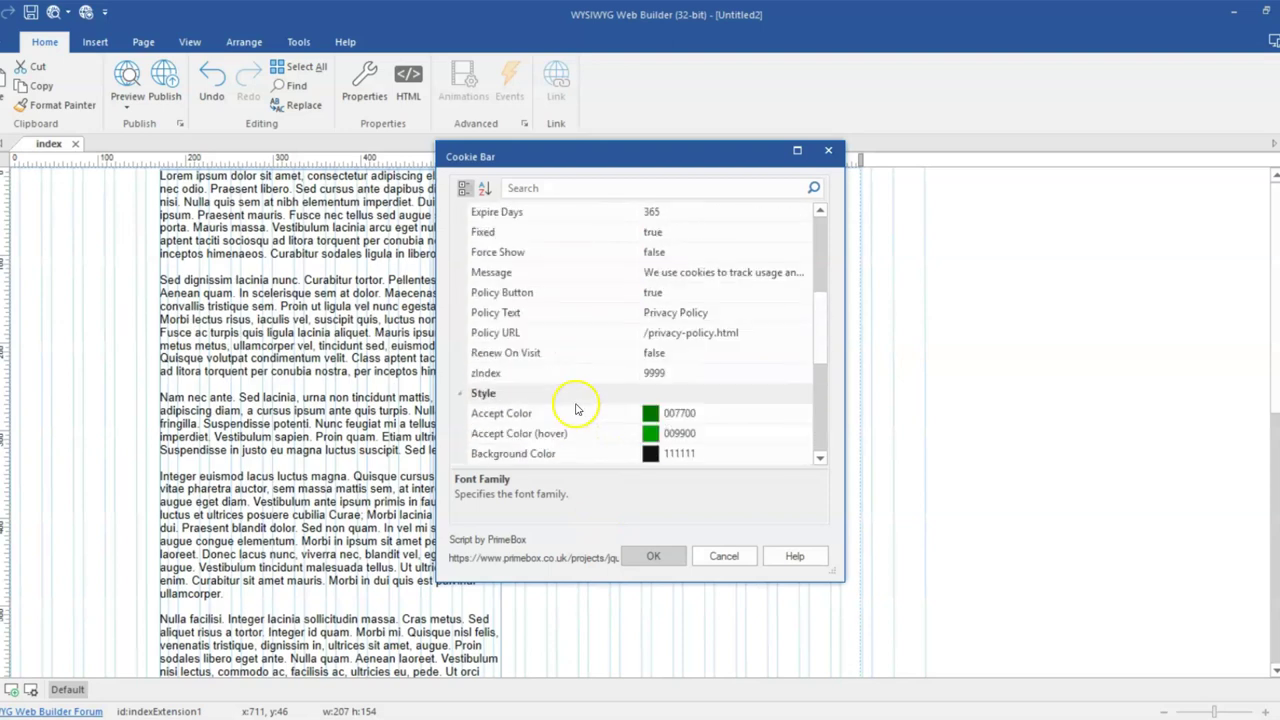
pyautogui.scroll(2, 575, 408)
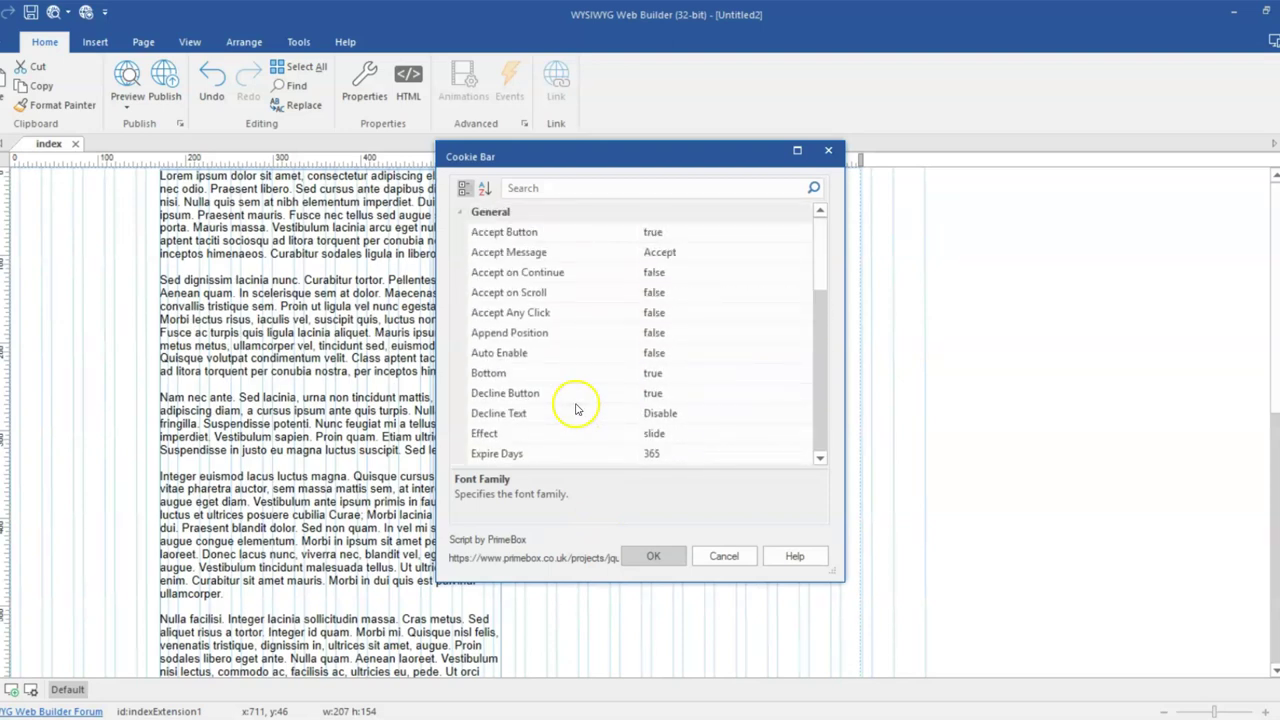